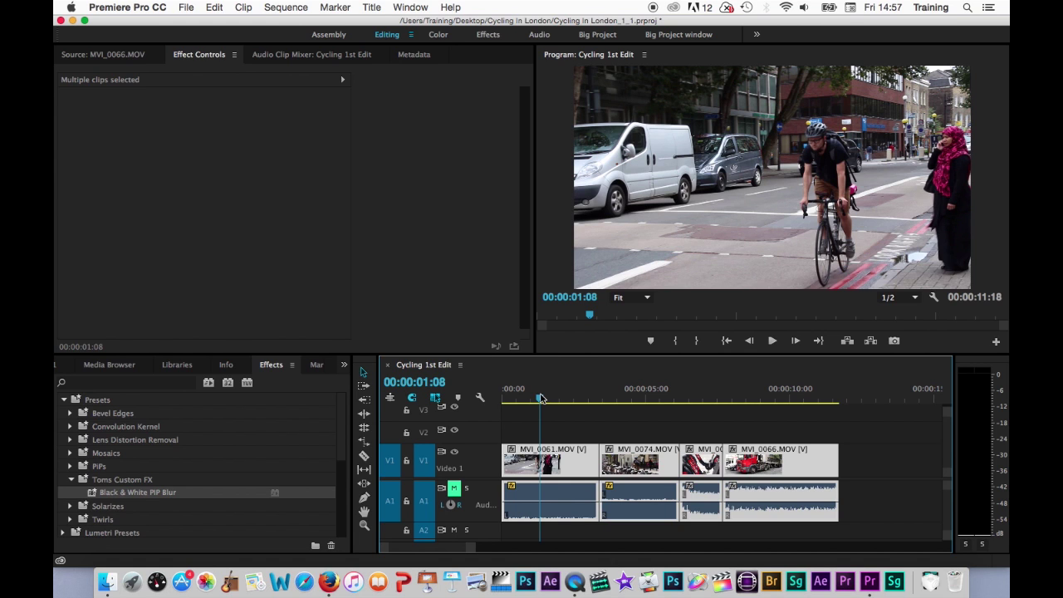
Select only the MVI_0066.MOV clip in the sequence and place the playhead at 00:00:08:00.
click(756, 434)
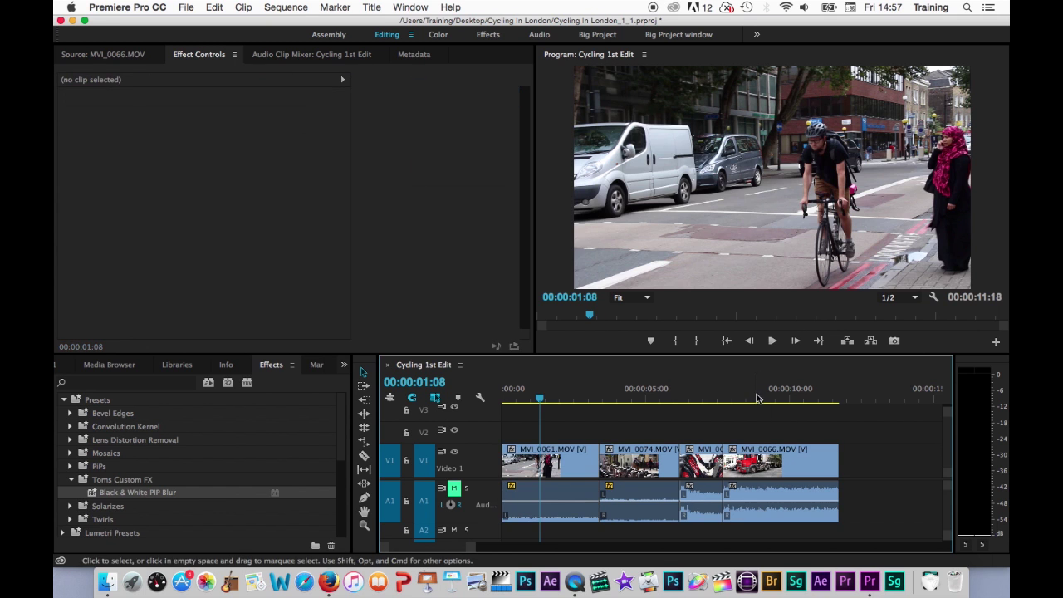
click(753, 390)
click(766, 473)
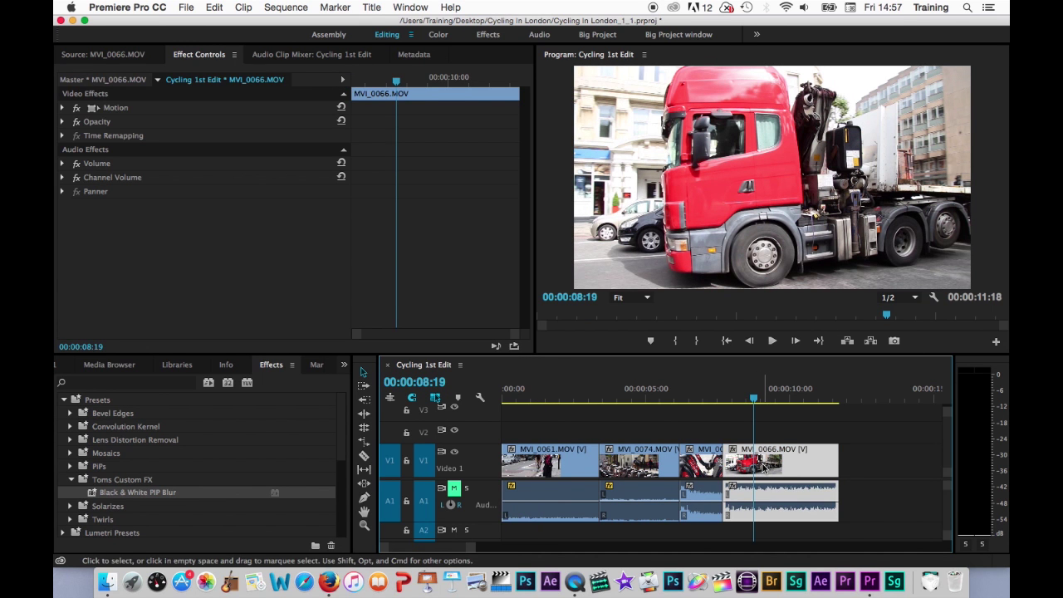
key(Left)
key(Left)
key(Left)
key(Left)
key(Left)
key(Left)
key(Left)
key(Left)
key(Left)
key(Left)
key(Left)
key(Left)
key(Left)
key(Left)
key(Left)
key(Left)
key(Left)
key(Left)
key(Left)
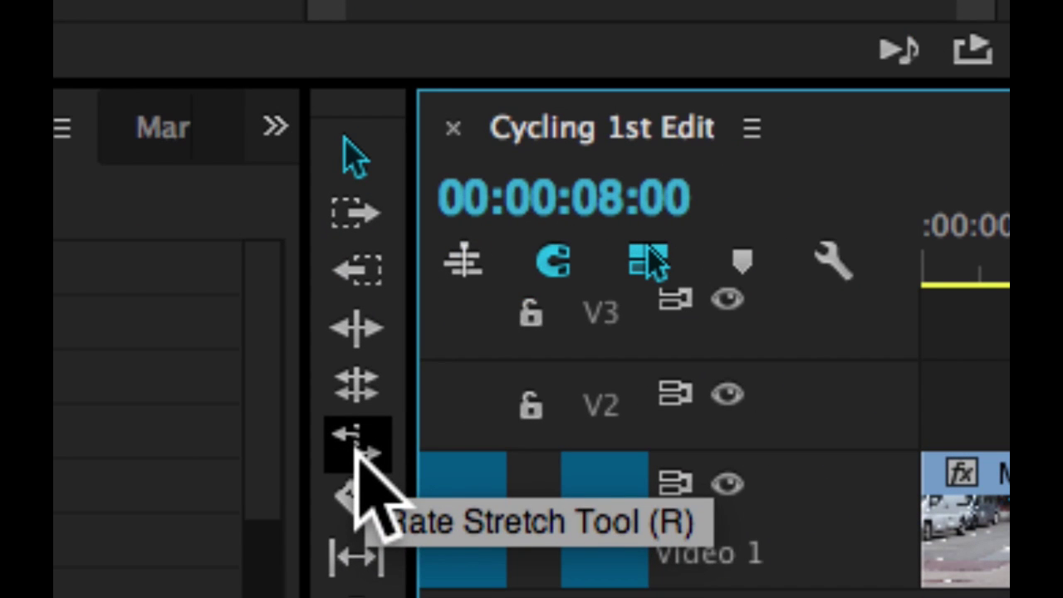
Extend the end of MVI_0066.MOV with the Rate Stretch tool to slow it to about 47% speed, and play it.
click(363, 490)
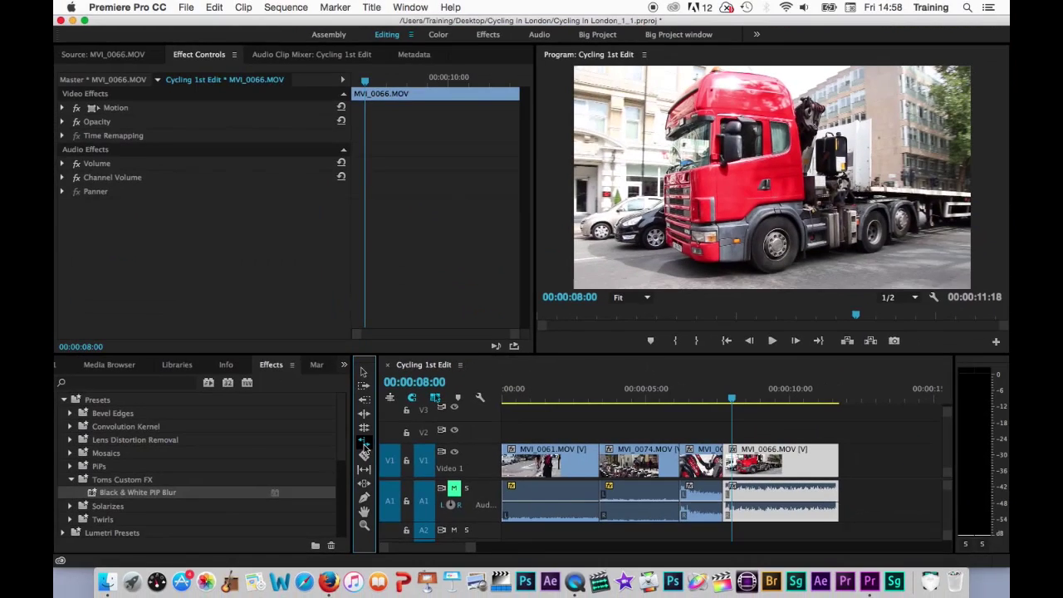
key(minus)
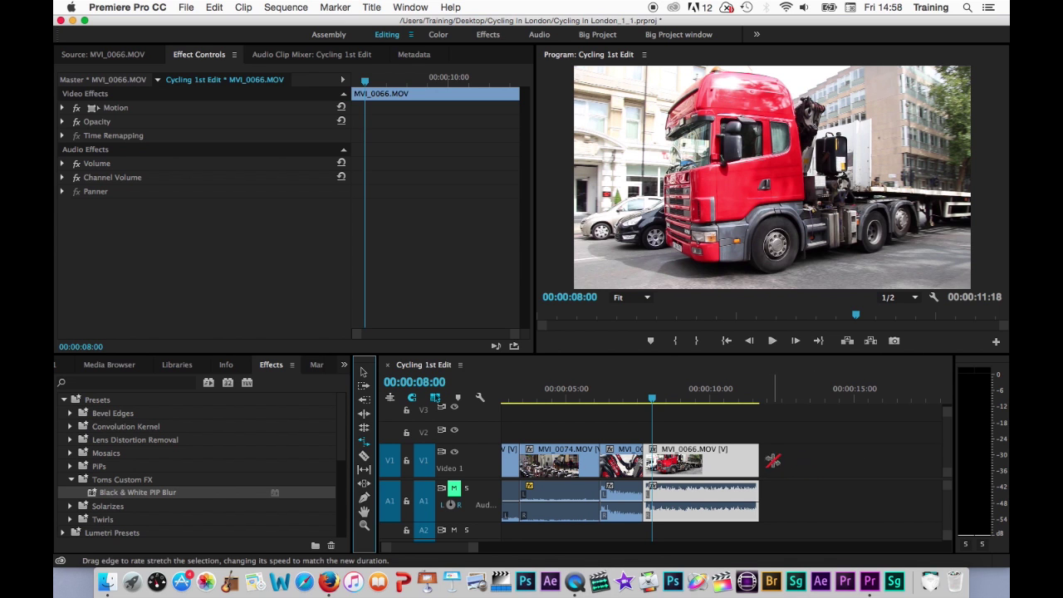
drag(758, 461, 695, 462)
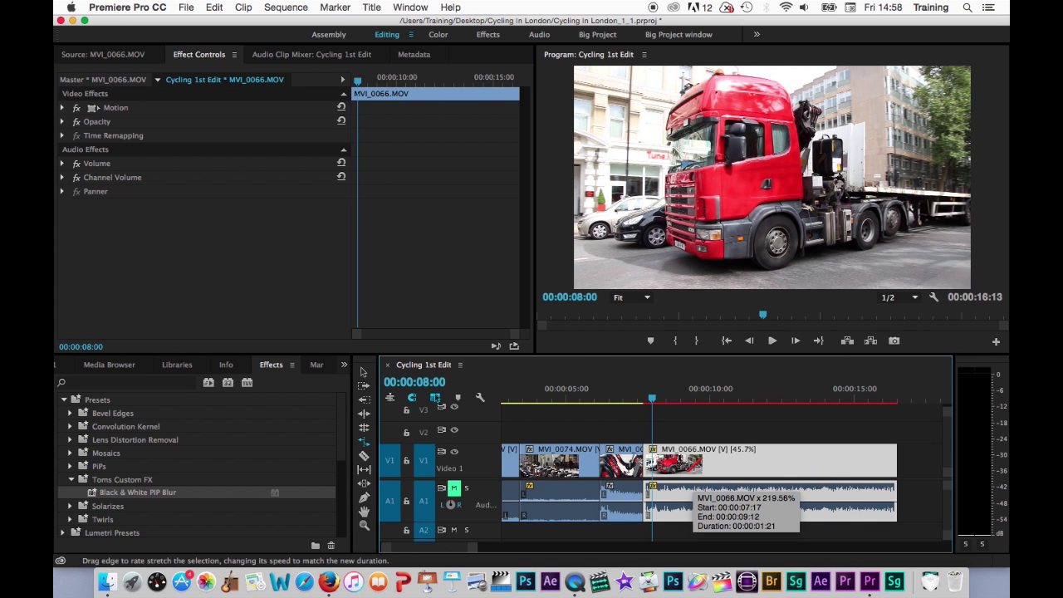
key(super+z)
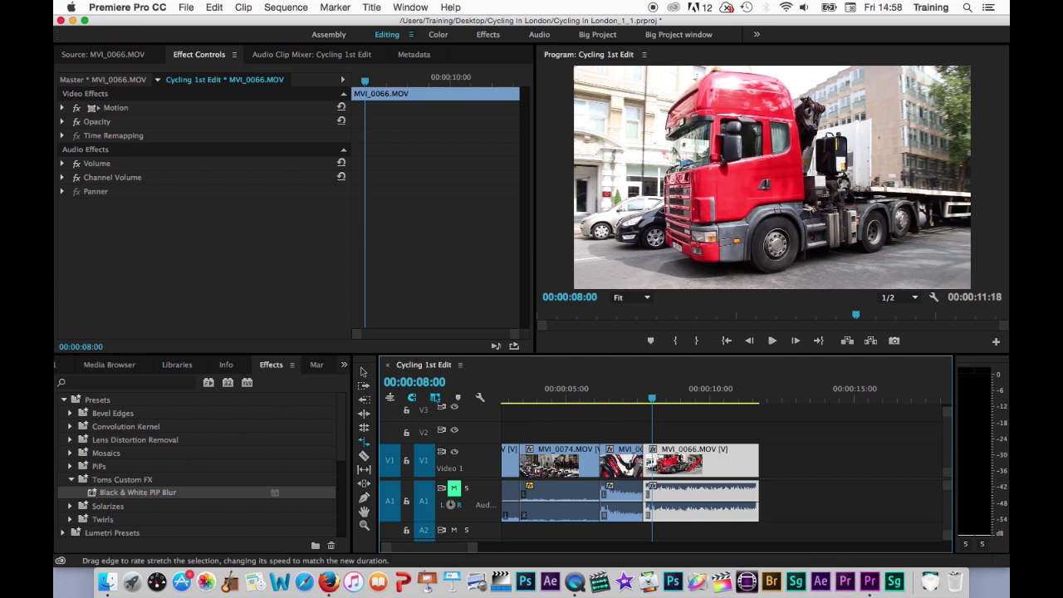
drag(758, 463, 887, 461)
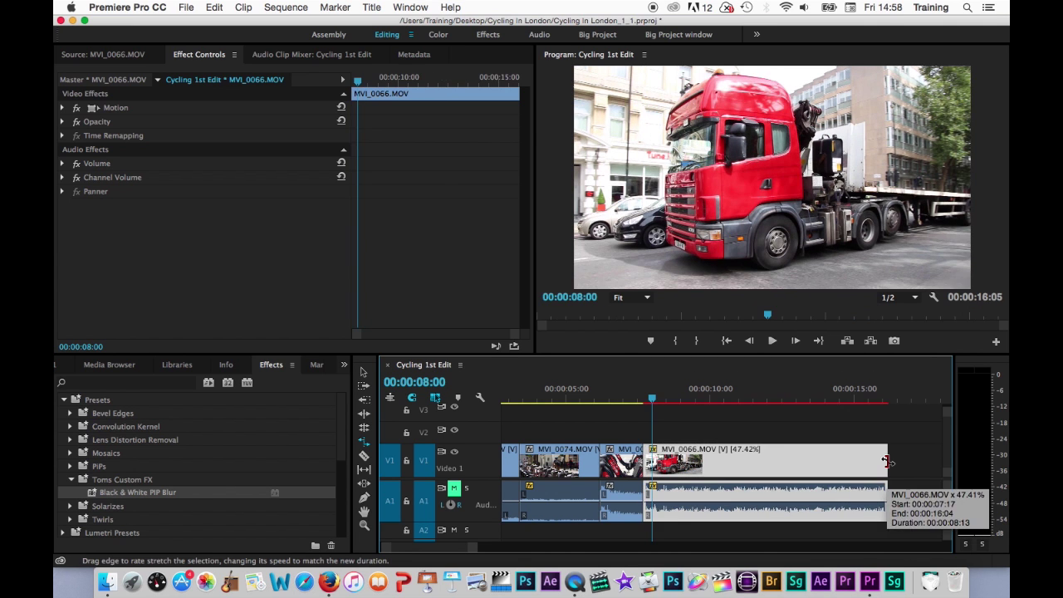
key(space)
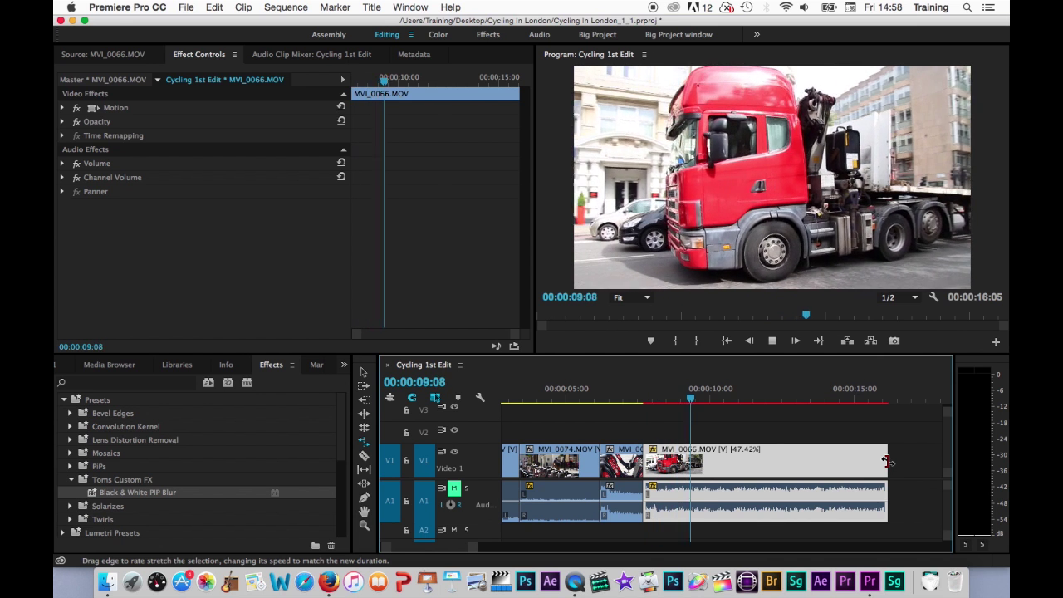
Shorten MVI_0066.MOV from its end with the Rate Stretch tool to about 220% speed, and play it from its start.
drag(887, 461, 695, 462)
click(643, 396)
key(space)
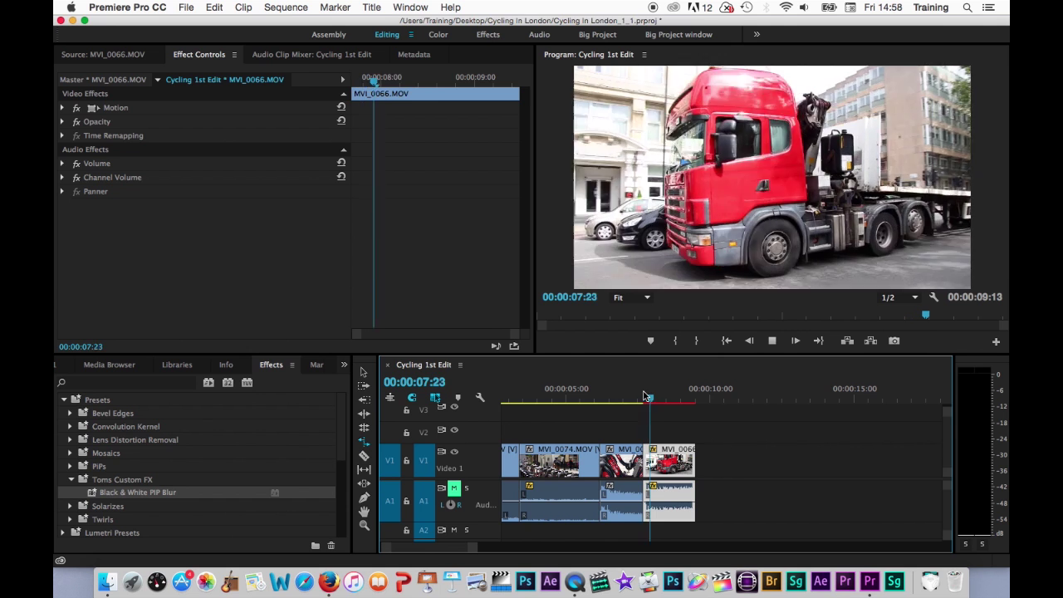
key(space)
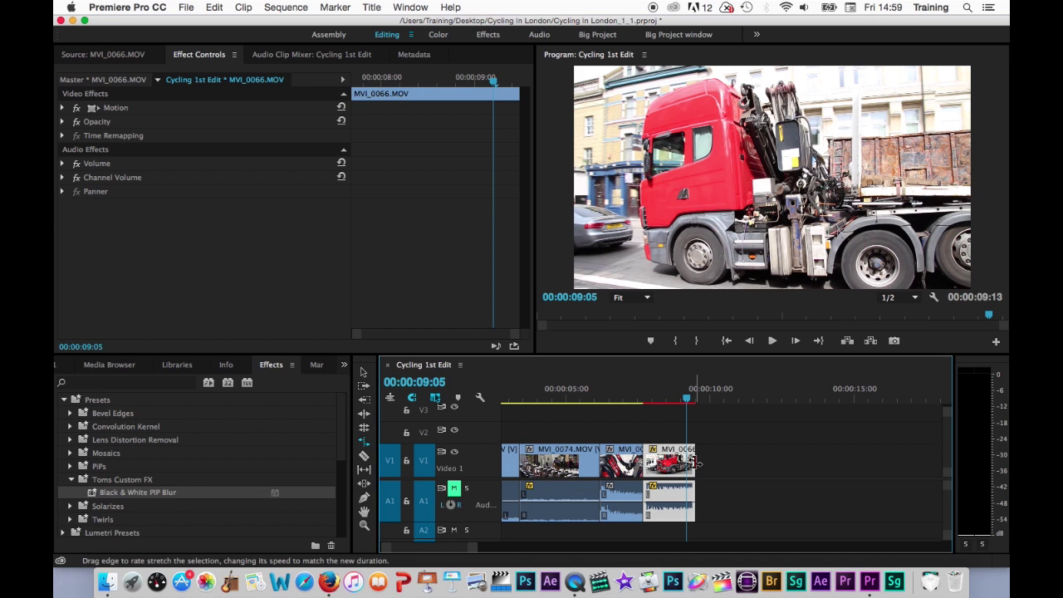
Rate-stretch the end of MVI_0066.MOV outward to about 54.3% speed.
drag(696, 463, 745, 464)
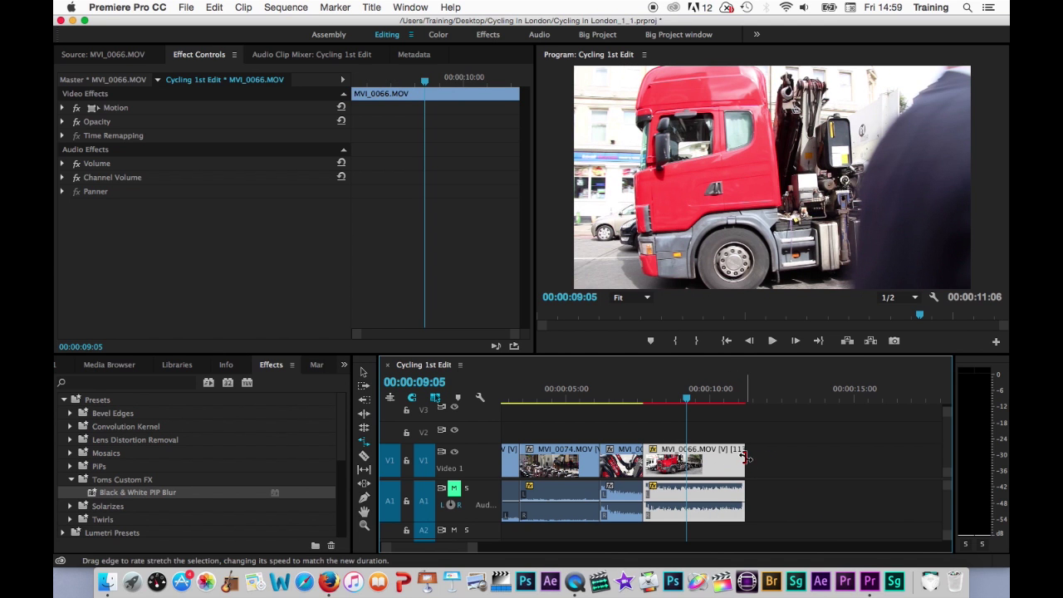
drag(744, 457, 857, 462)
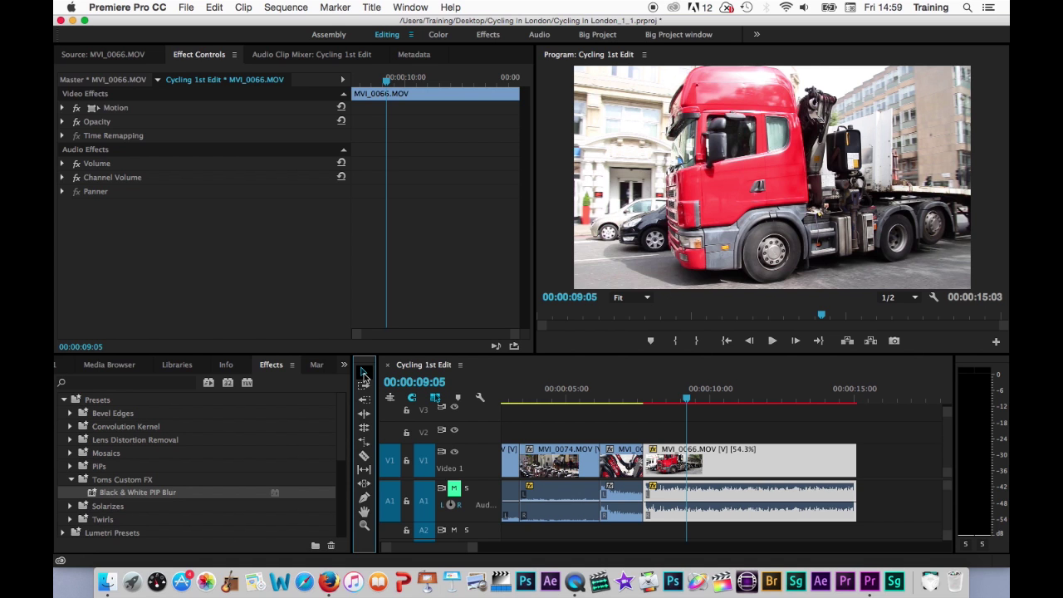
Set the Speed/Duration of MVI_0066.MOV to 50% speed and play the clip from near its start.
right_click(733, 466)
scroll(797, 465, down, 5)
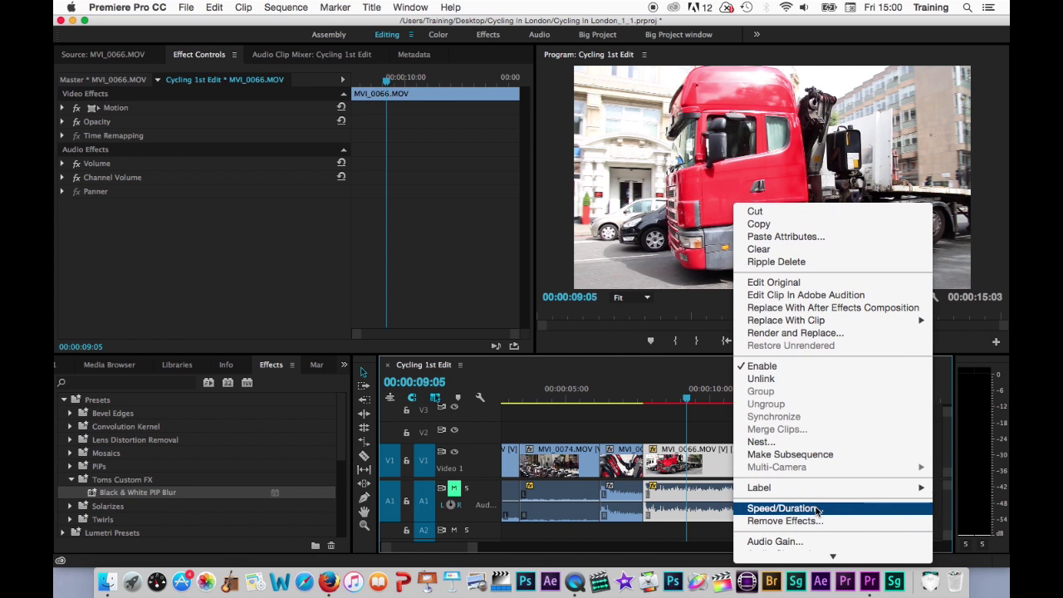
click(245, 6)
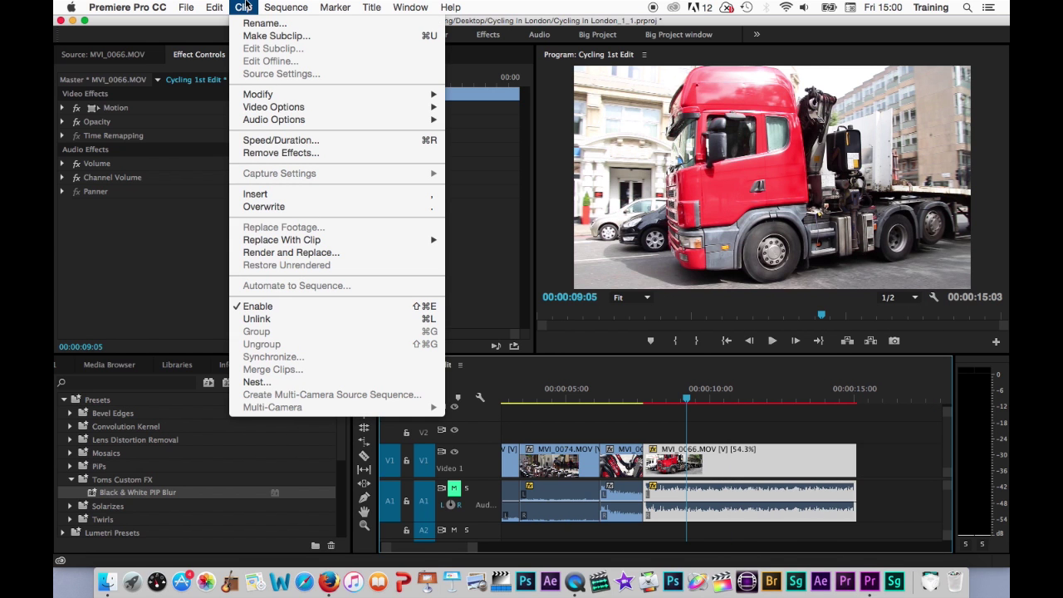
click(283, 141)
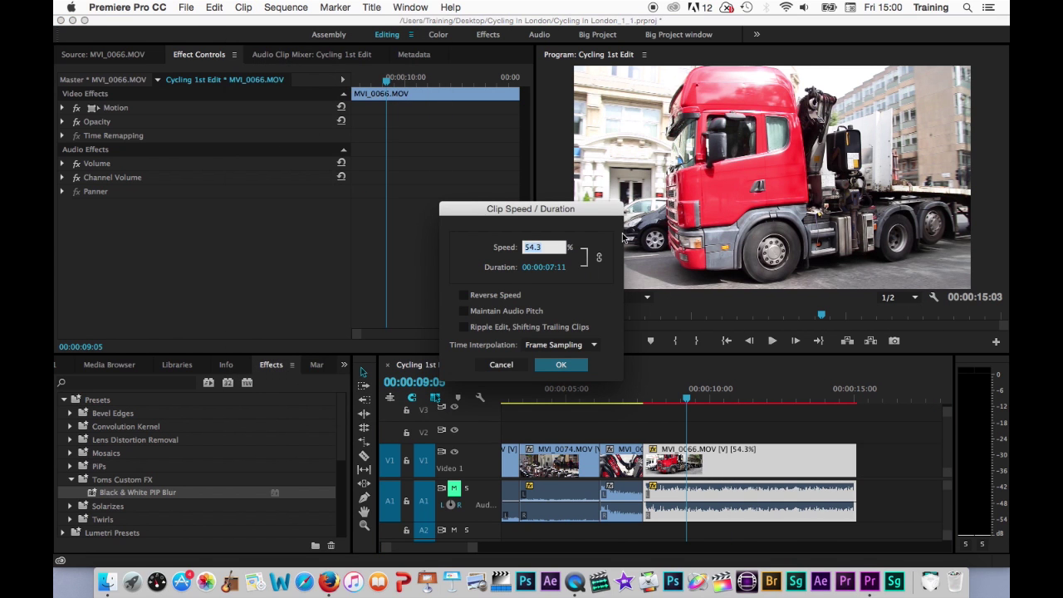
mouse_move(530, 215)
mouse_down()
mouse_move(570, 216)
mouse_move(487, 190)
mouse_move(478, 221)
mouse_move(528, 196)
mouse_up()
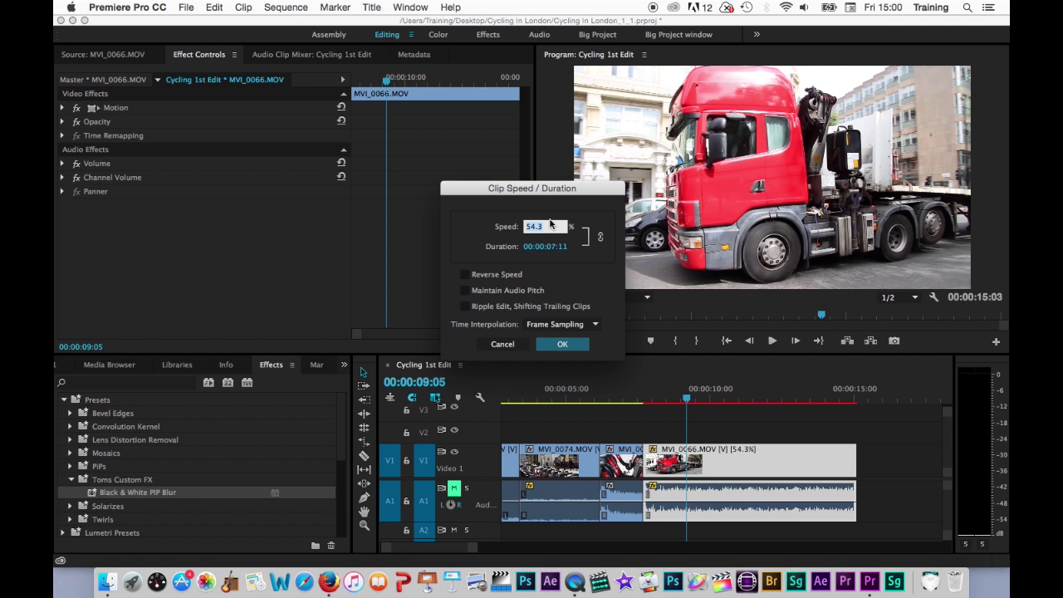
text(50)
key(Return)
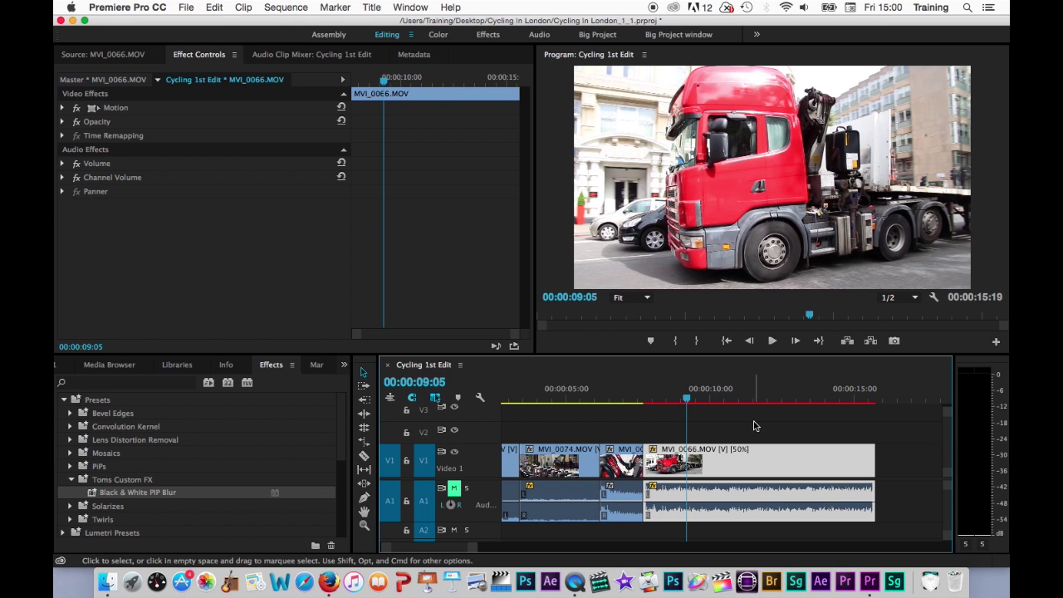
click(650, 397)
key(space)
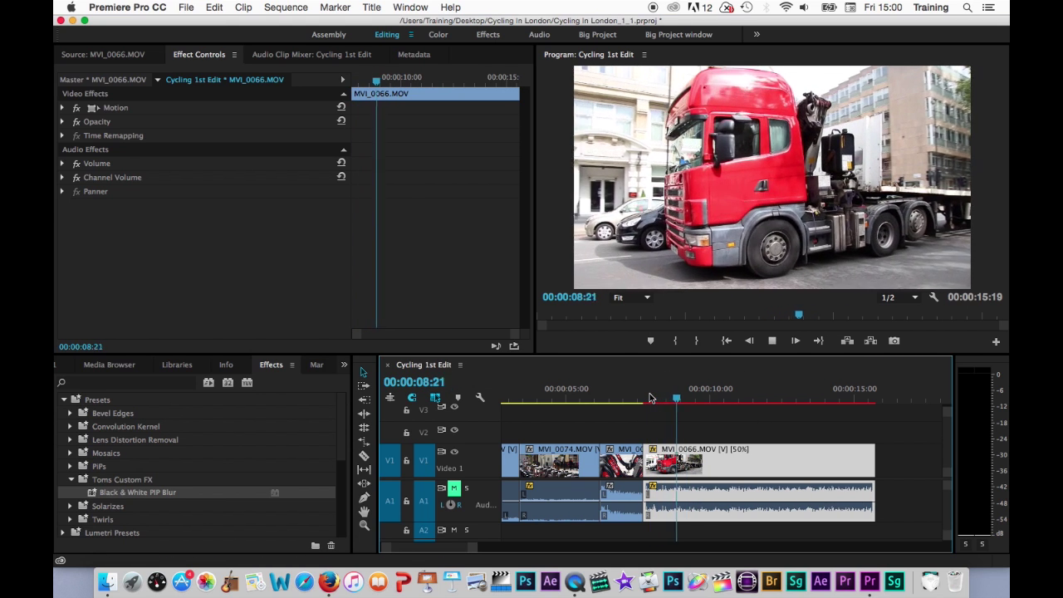
Return the MVI_0066.MOV clip to 100% speed through its Speed/Duration settings.
right_click(702, 461)
scroll(764, 440, down, 3)
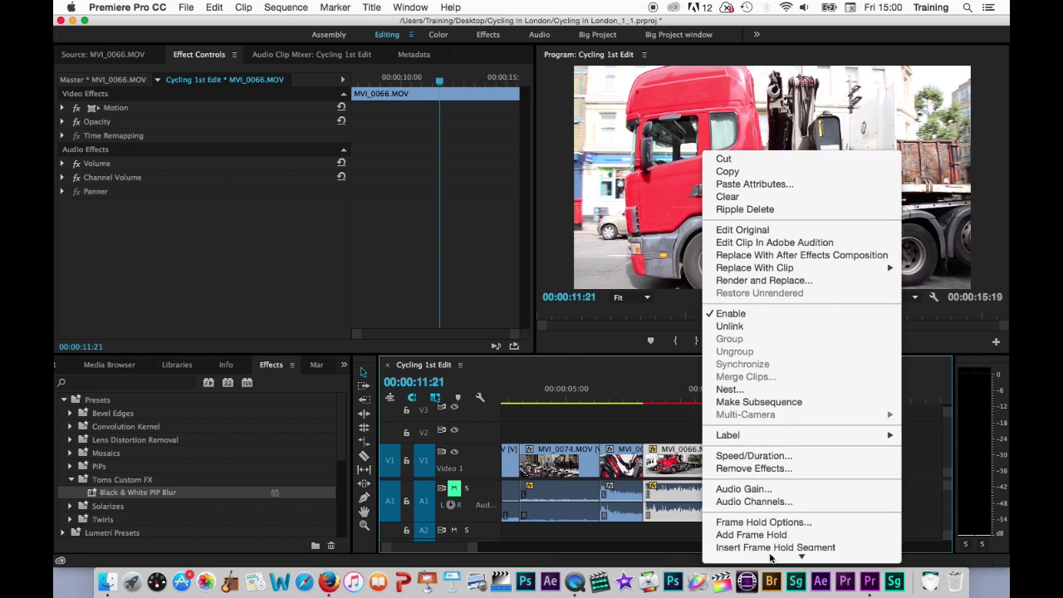
click(753, 392)
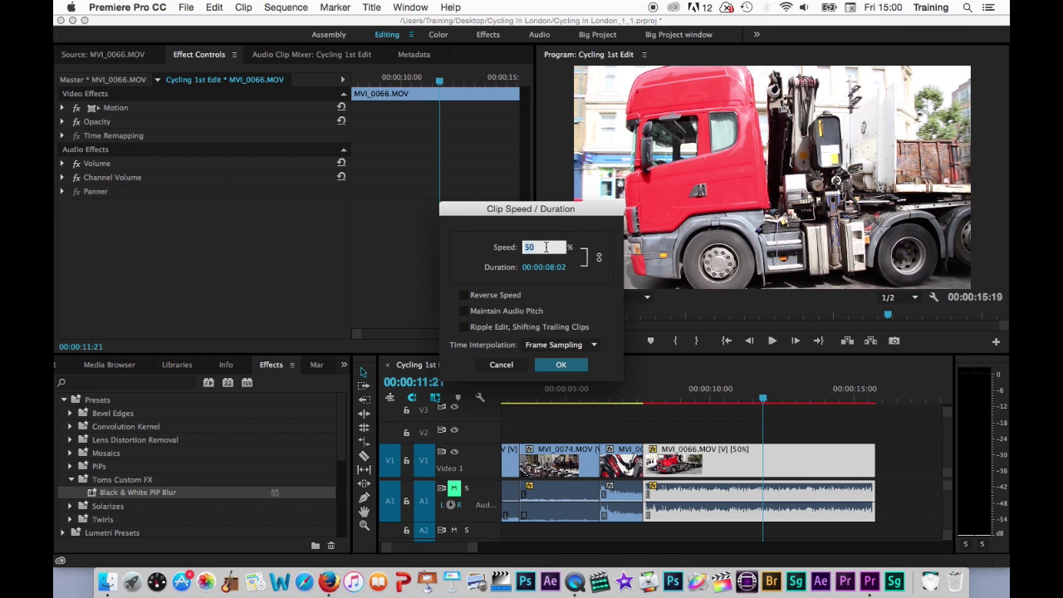
text(100)
click(559, 363)
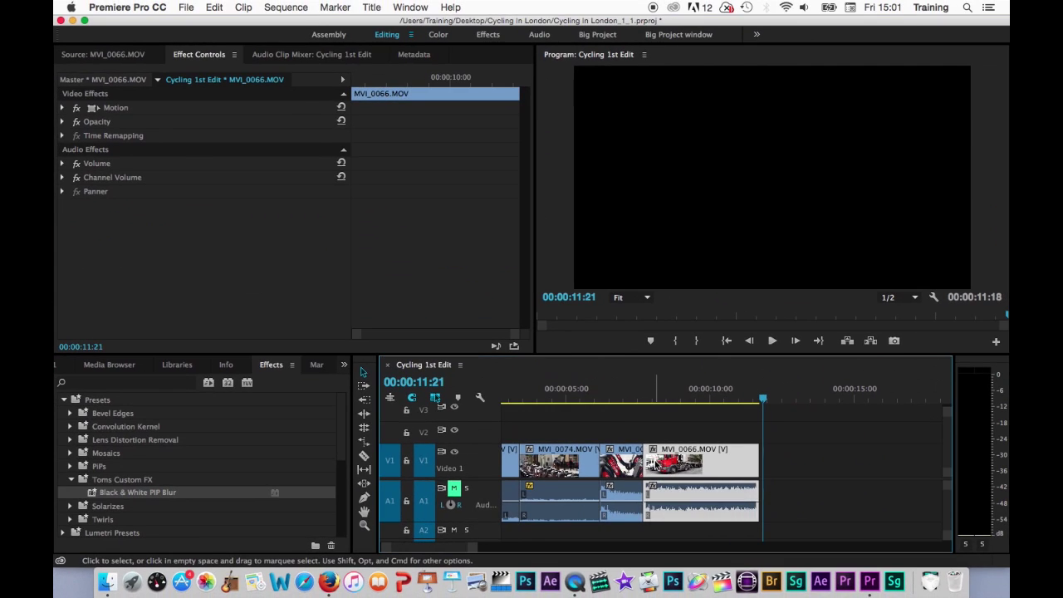
Set the speed of MVI_0066.MOV to 50% and unmute audio track A1.
right_click(674, 452)
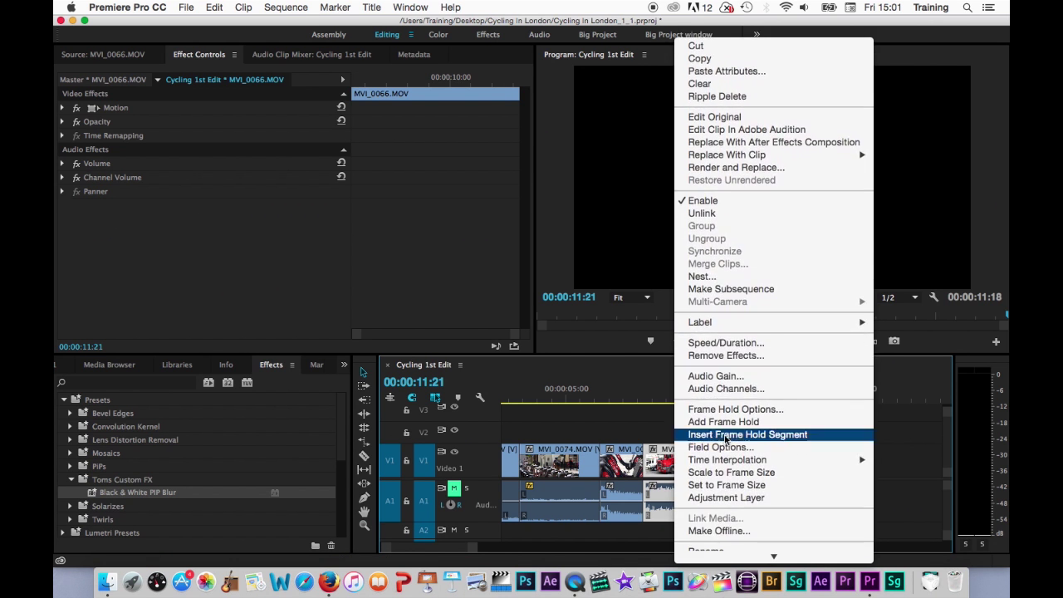
click(723, 338)
text(50)
key(Return)
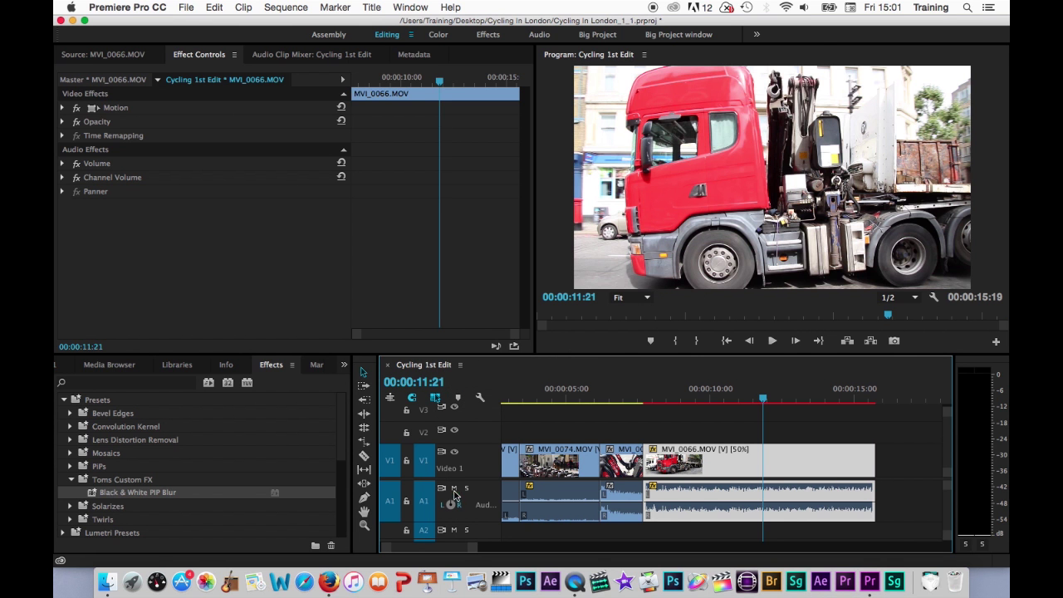
Play the slowed MVI_0066.MOV clip from its start with the system volume raised to hear its audio.
click(648, 387)
key(space)
key(XF86AudioRaiseVolume)
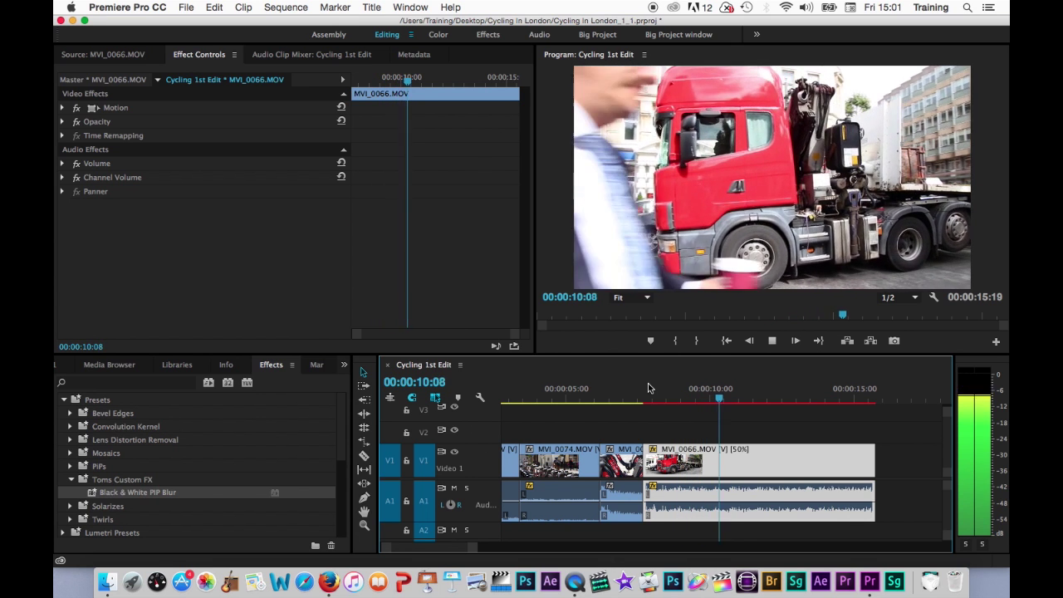
key(space)
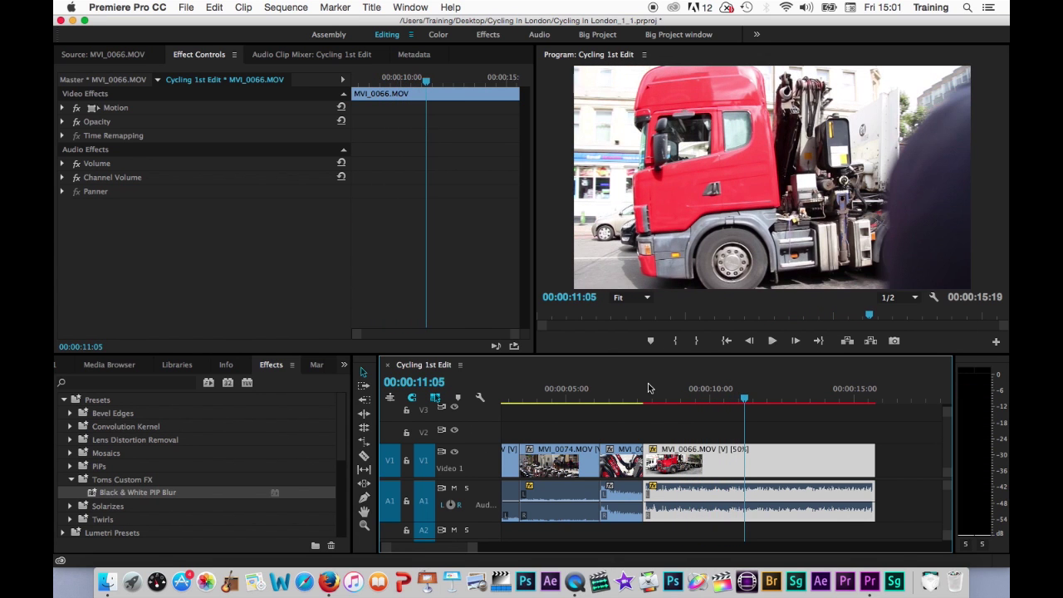
Set the speed of MVI_0066.MOV to 200% and play the clip from its start to hear its audio.
right_click(702, 470)
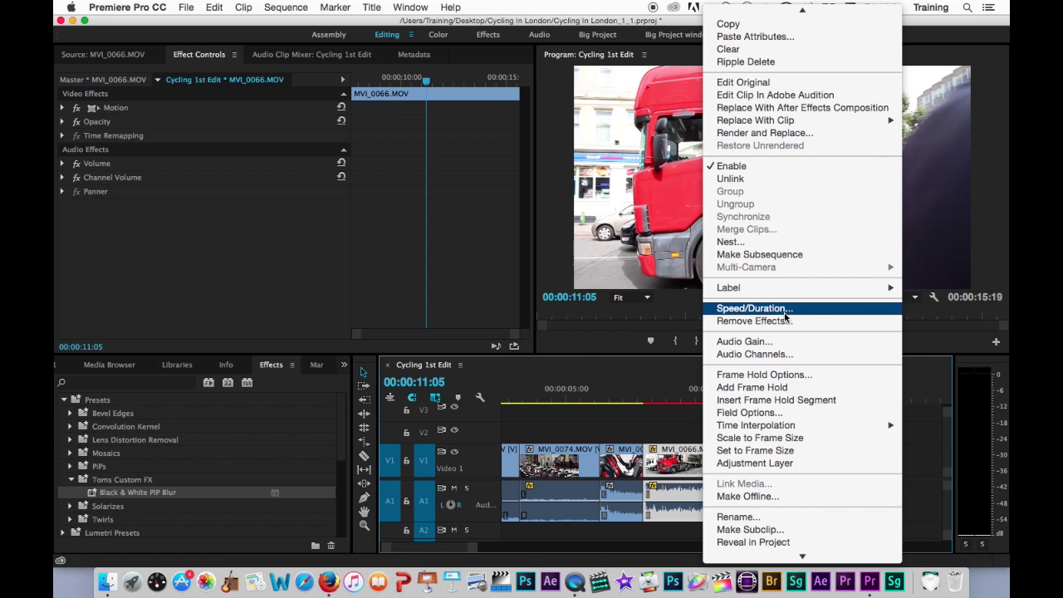
click(754, 308)
text(200)
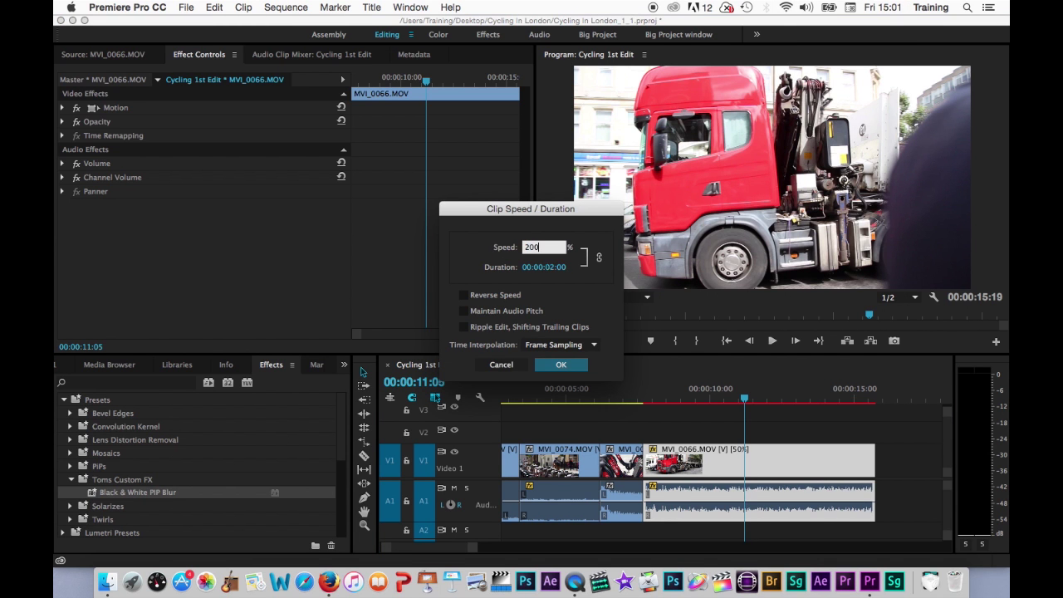
key(Return)
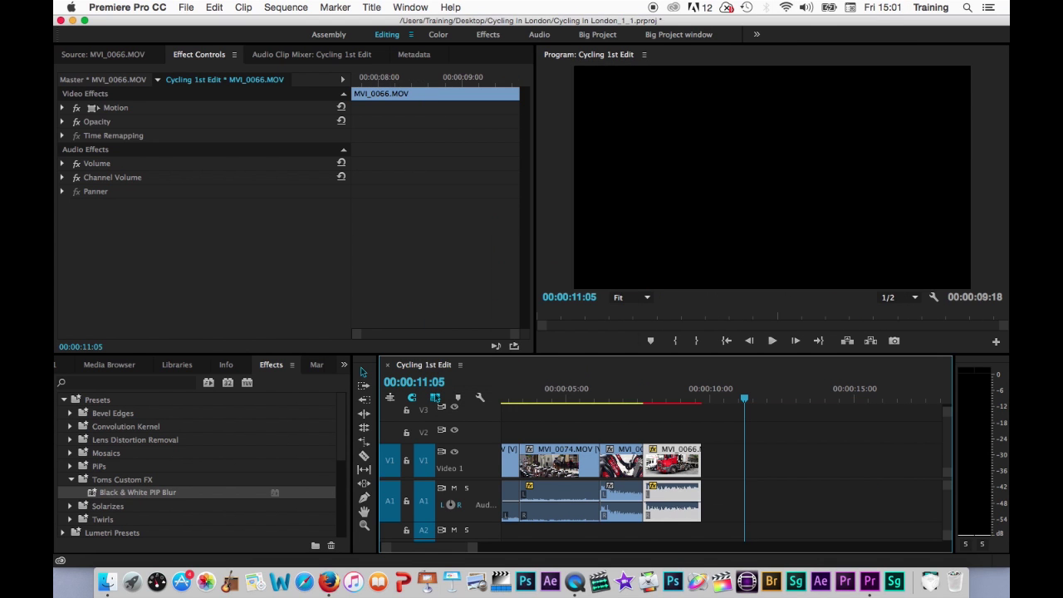
click(648, 397)
key(space)
key(space)
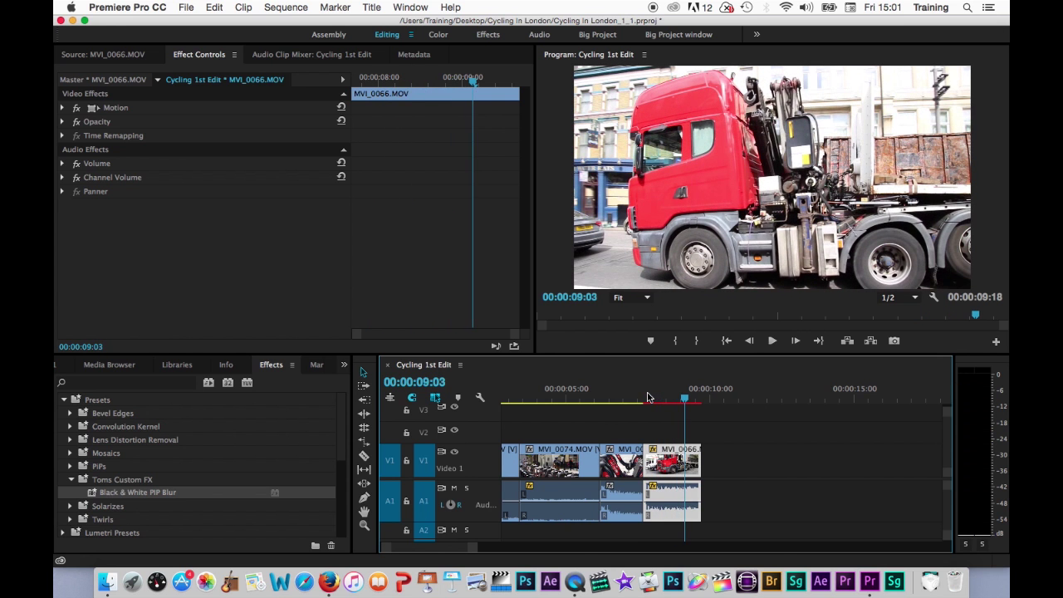
Set the speed of MVI_0066.MOV to 50% with Maintain Audio Pitch turned on.
right_click(679, 491)
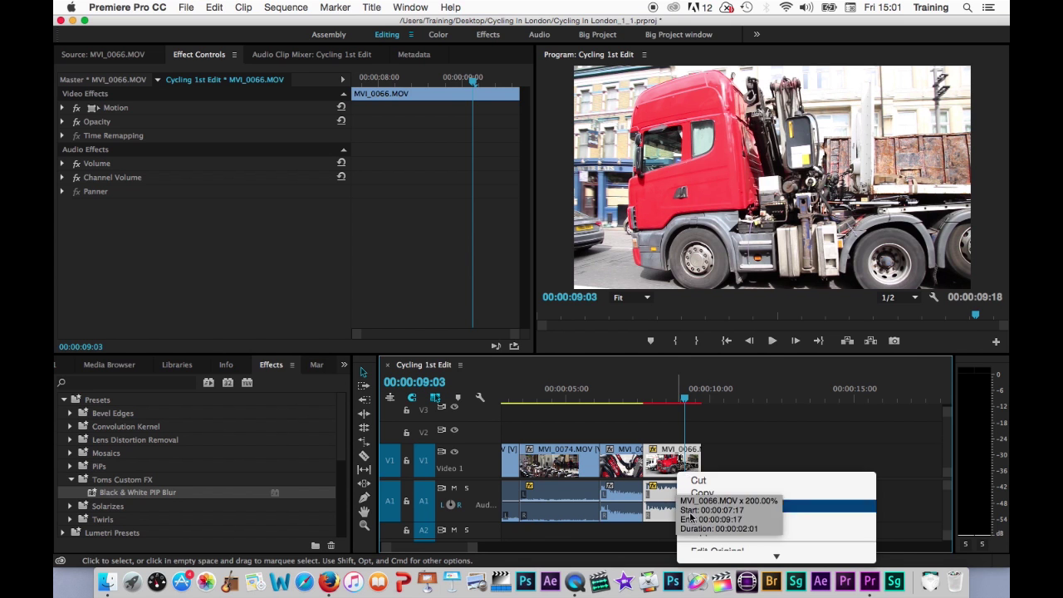
scroll(738, 505, down, 5)
scroll(739, 398, down, 5)
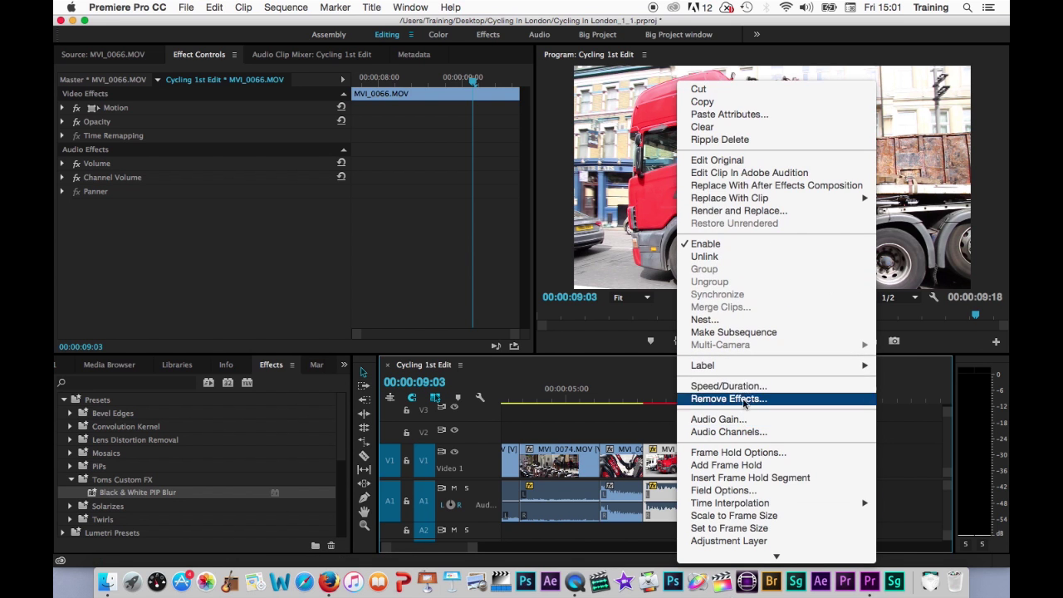
click(728, 386)
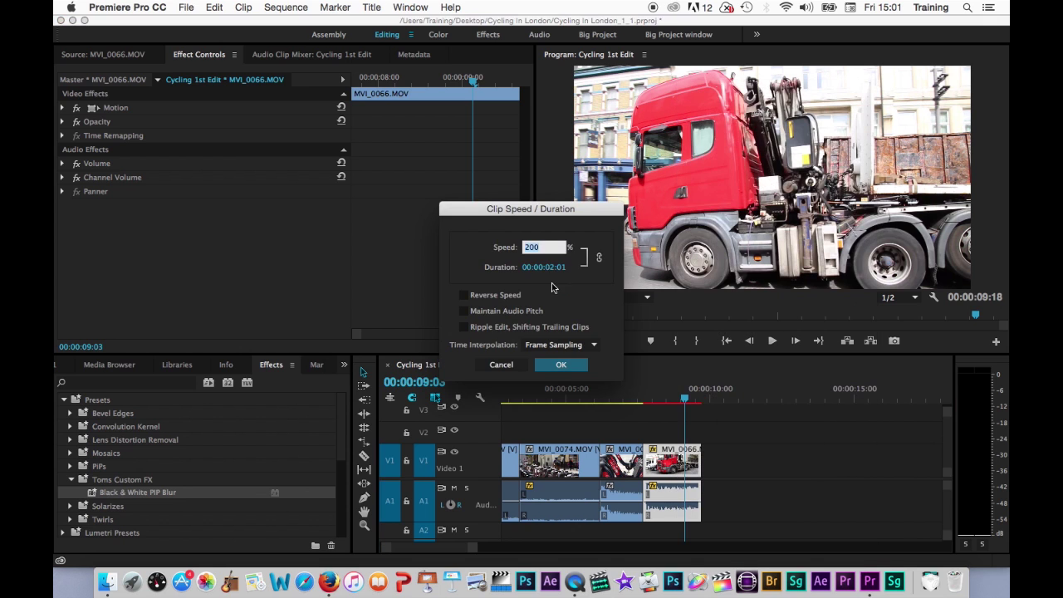
text(50)
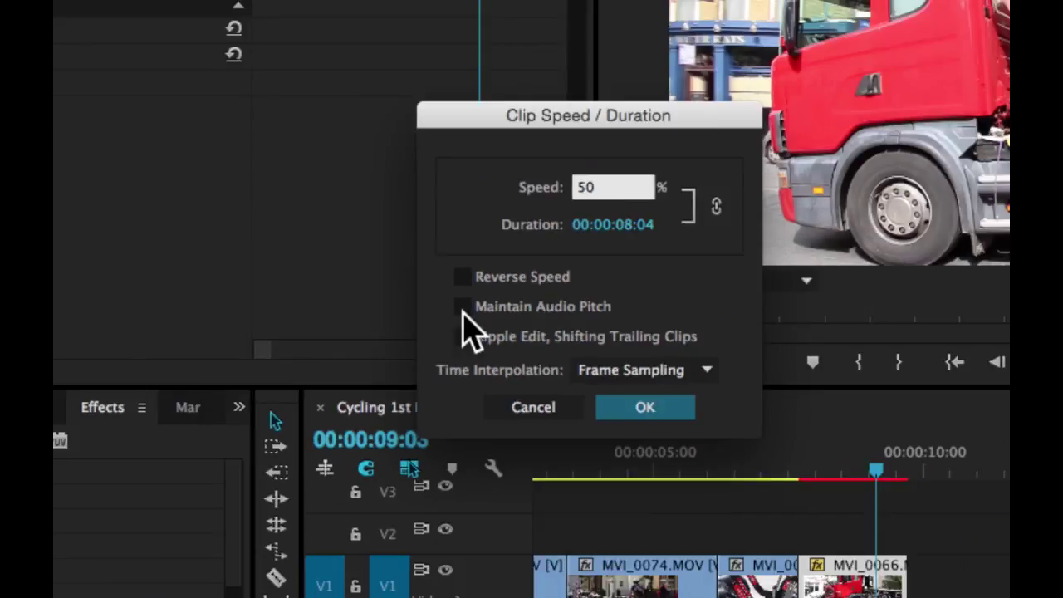
key(Return)
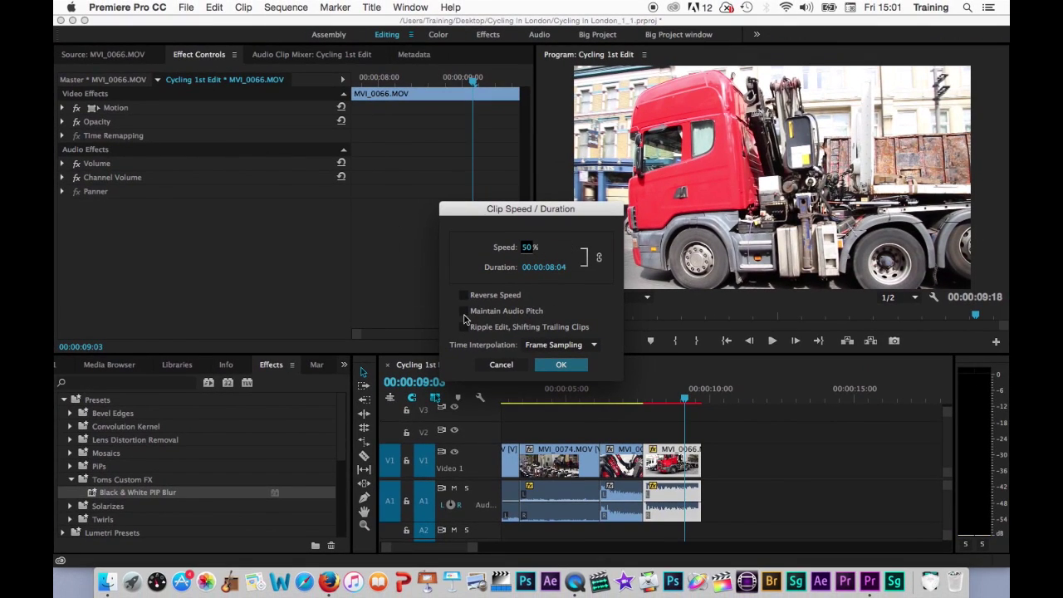
click(464, 310)
click(561, 365)
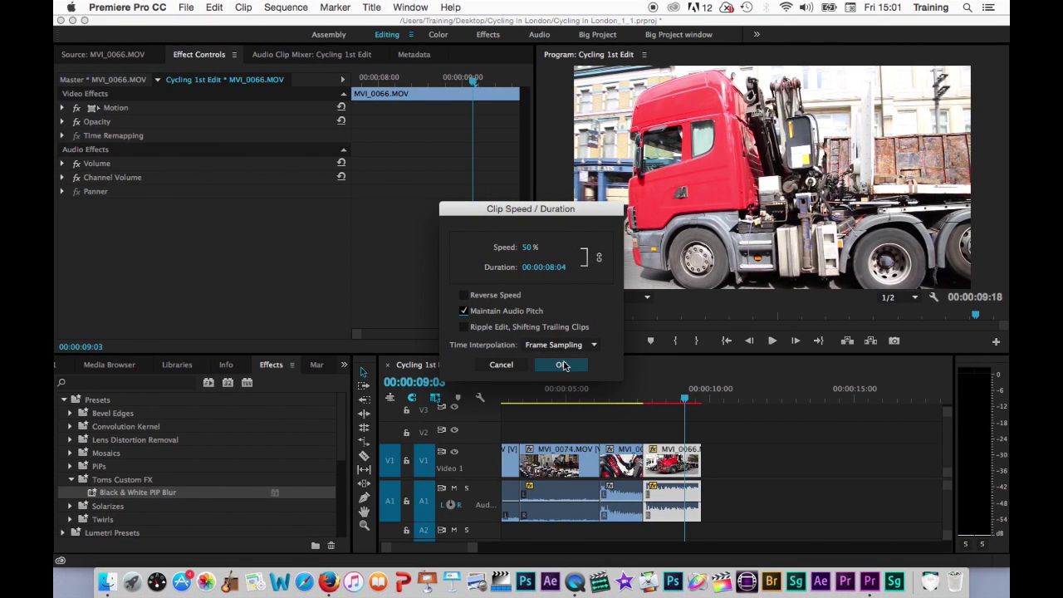
Play the slowed MVI_0066.MOV clip from its start to hear its pitch-corrected audio.
drag(656, 388, 649, 391)
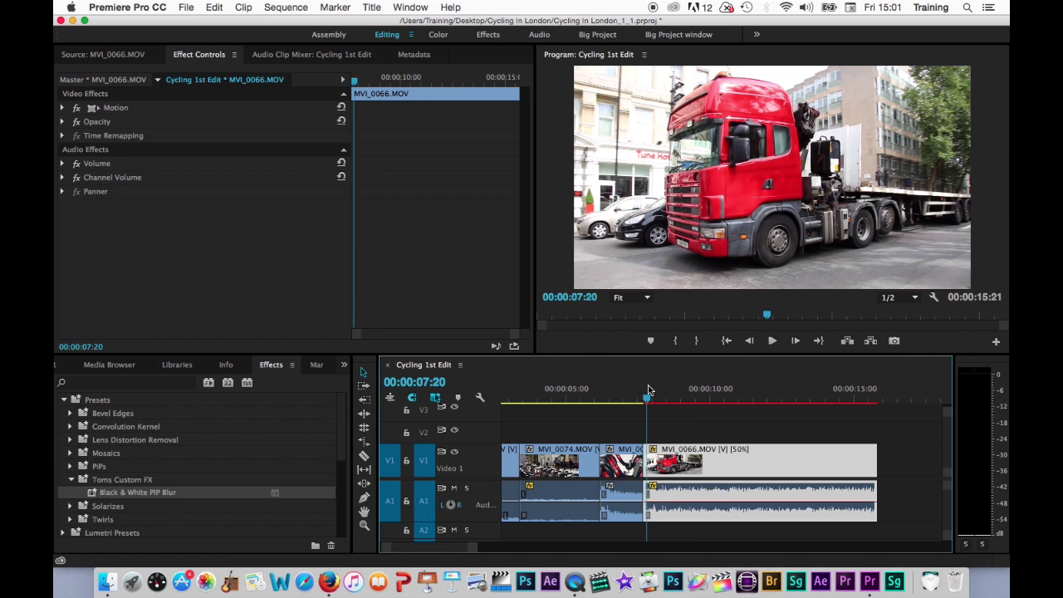
key(space)
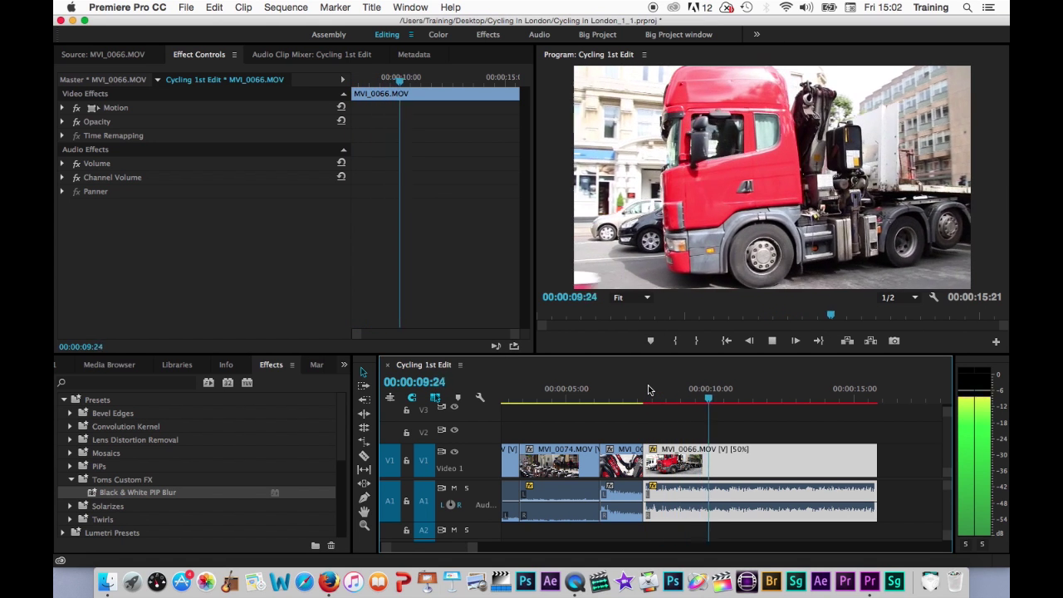
key(space)
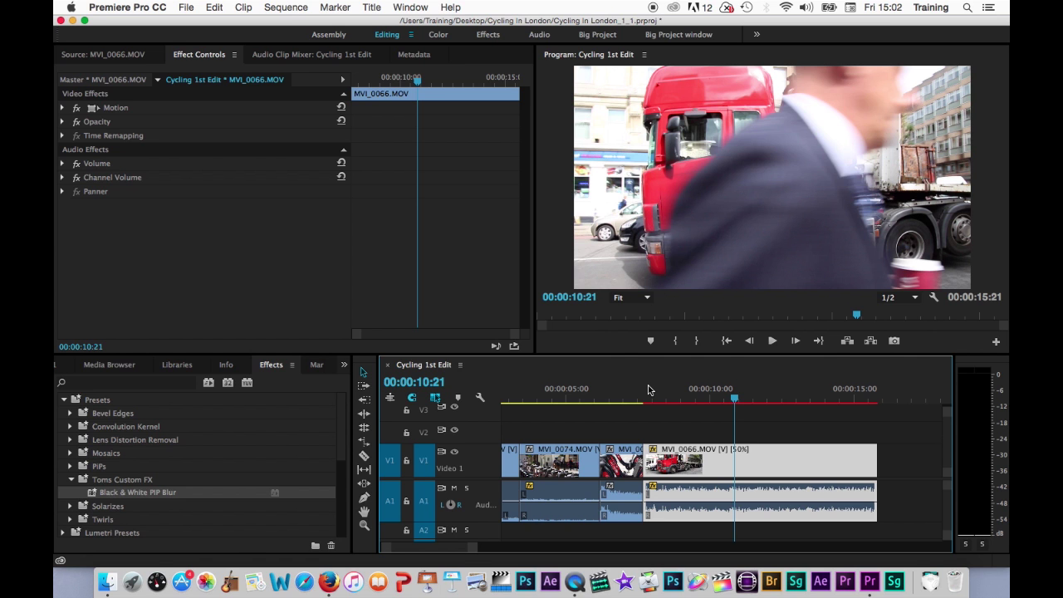
Turn on Reverse Speed for MVI_0066.MOV and play the clip from its start with audio track A1 muted.
right_click(719, 463)
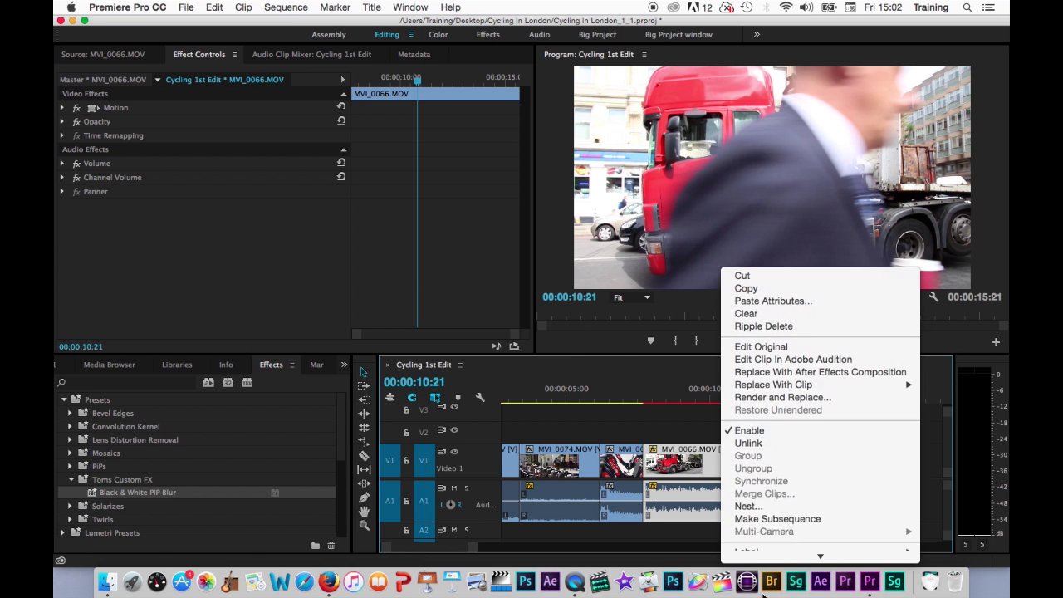
click(801, 472)
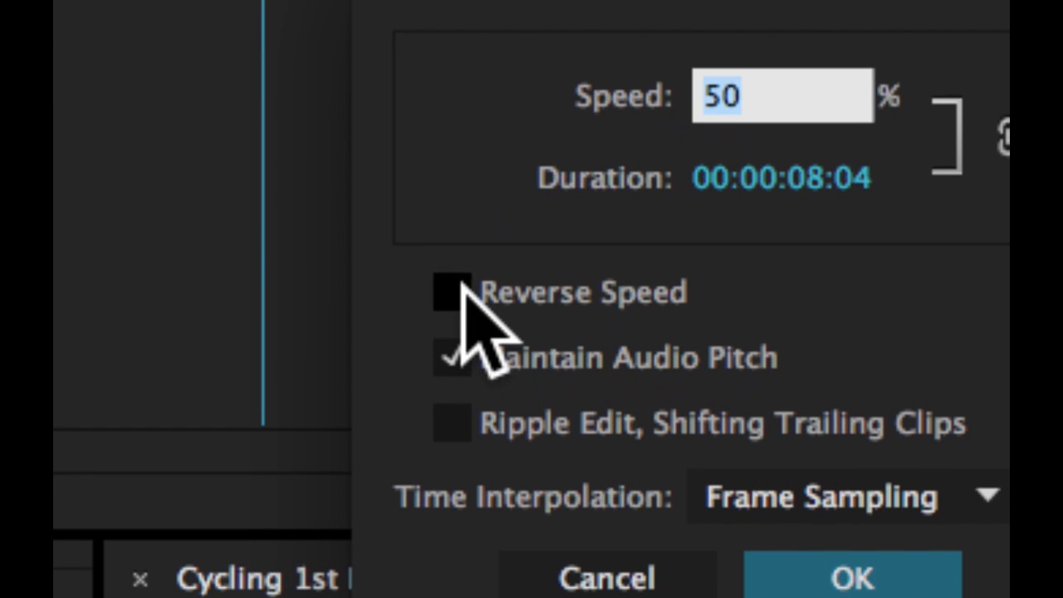
click(464, 295)
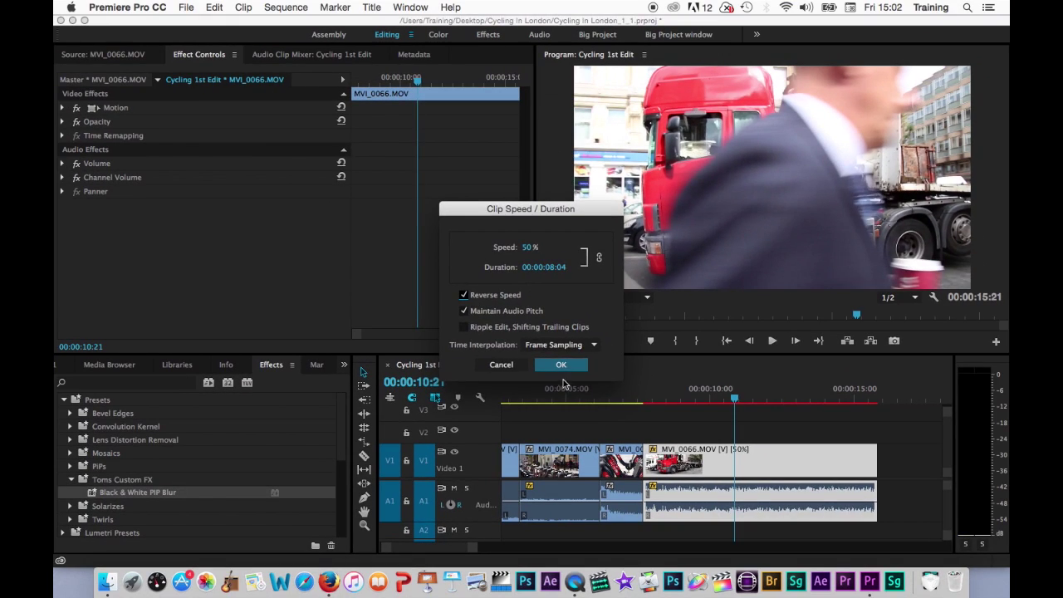
click(853, 579)
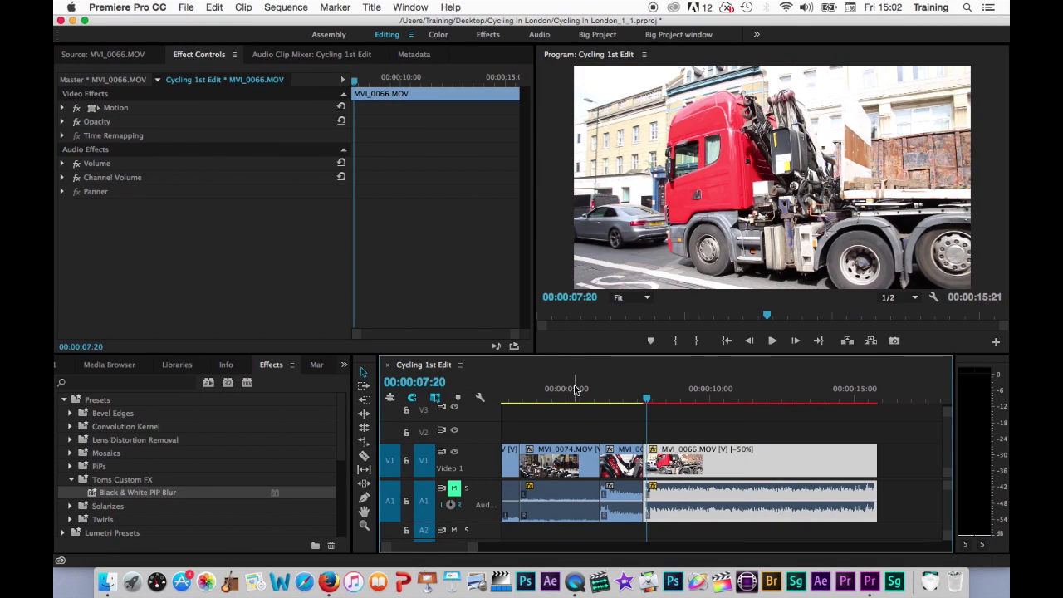
key(space)
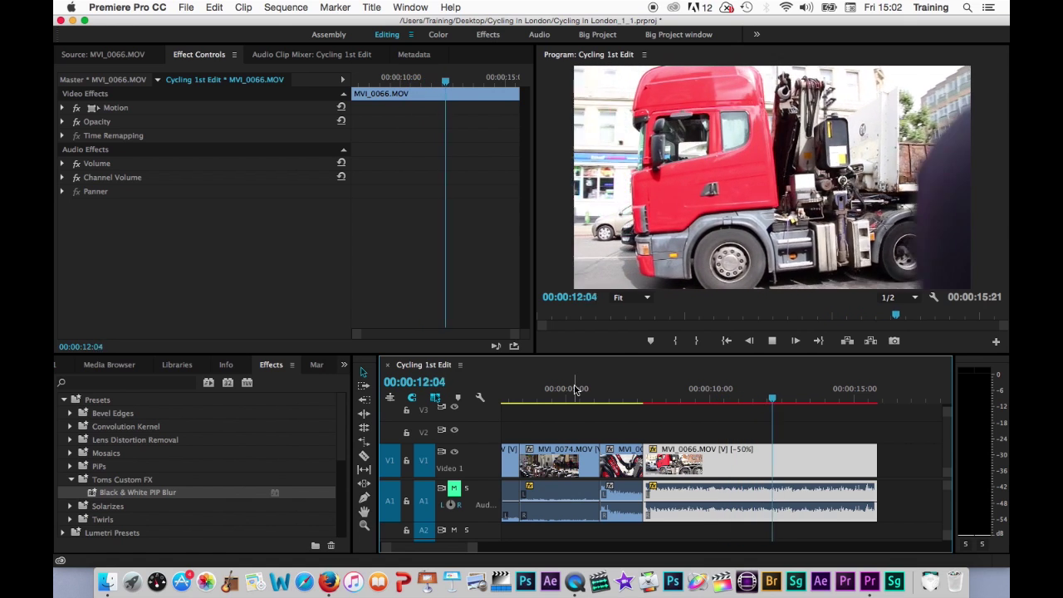
key(space)
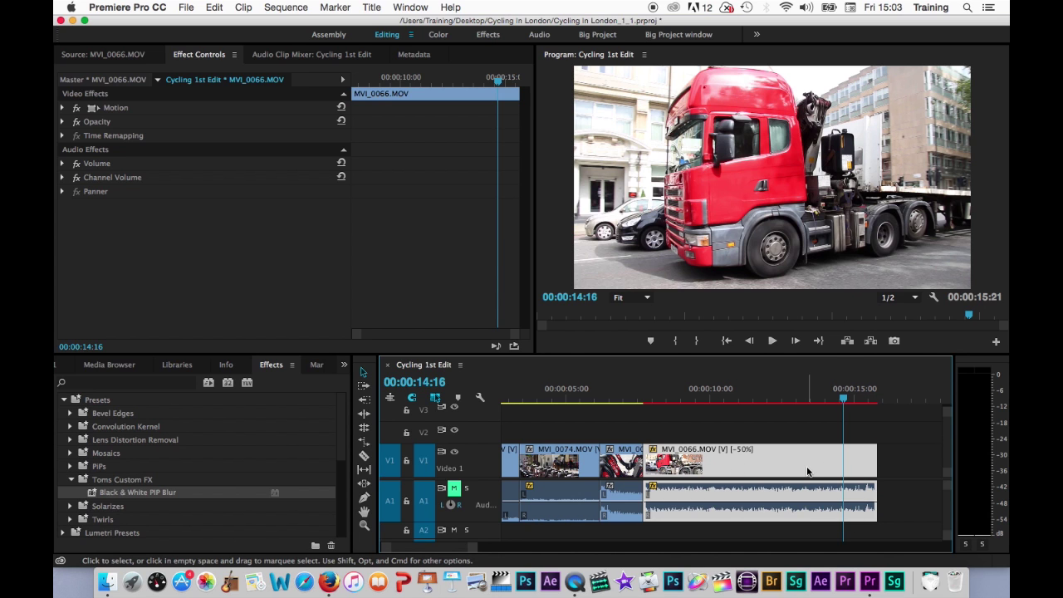
Set the speed of MVI_0066.MOV to 100% with Reverse Speed and Maintain Audio Pitch turned off.
right_click(739, 463)
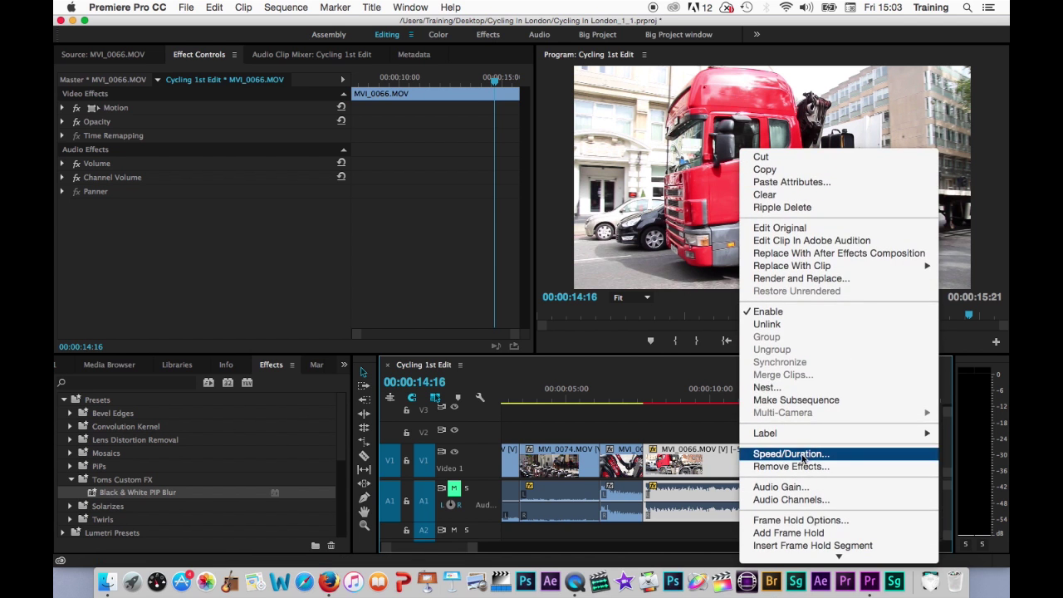
click(804, 453)
text(100)
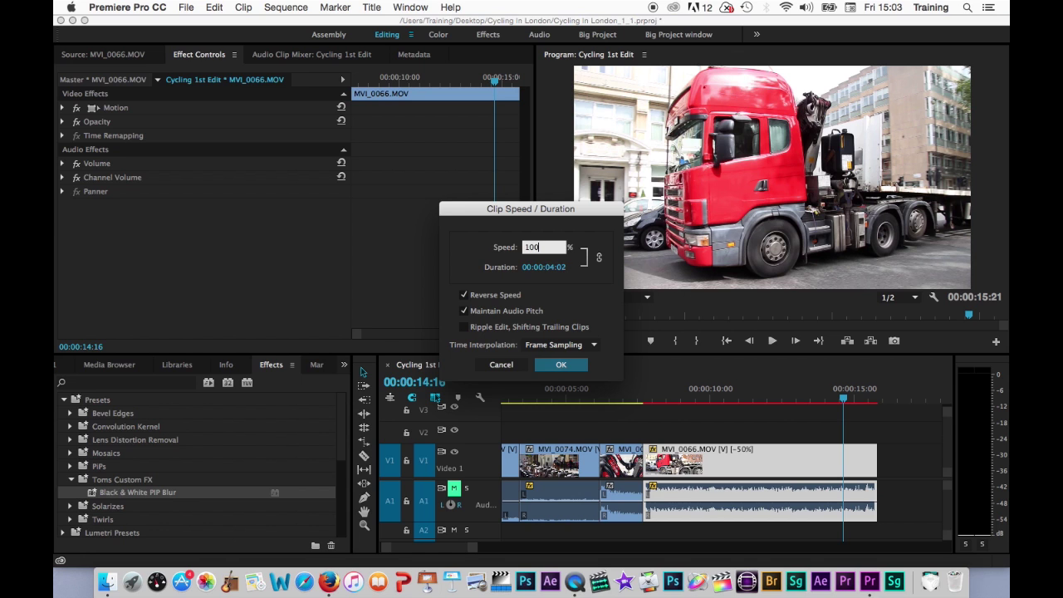
click(465, 295)
click(465, 311)
click(561, 365)
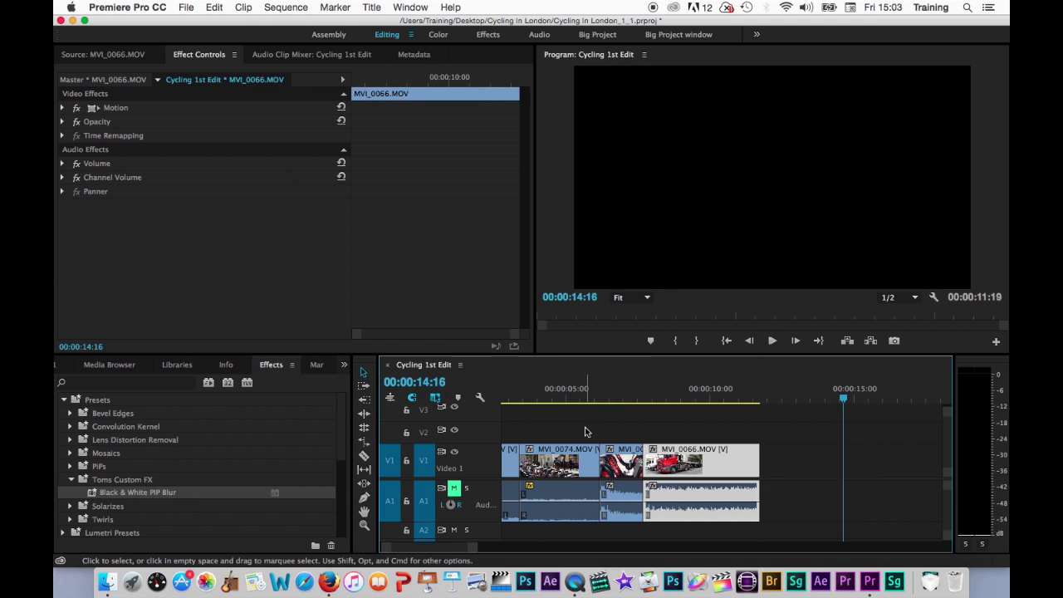
Set the speed of the sequence's first clip, MVI_0061.MOV, to 50% without Ripple Edit.
scroll(582, 422, up, 2)
click(526, 390)
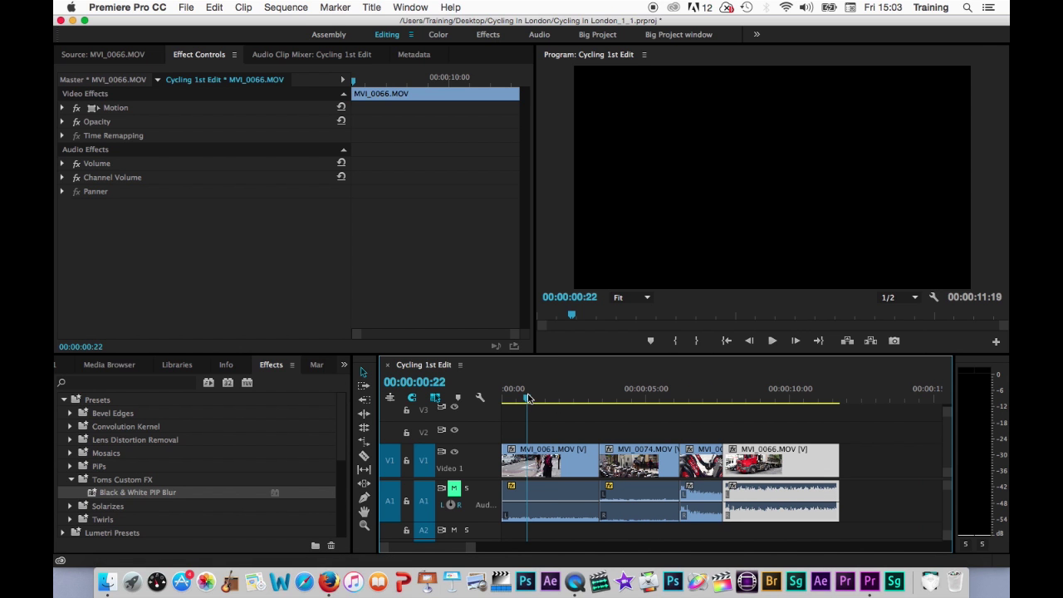
right_click(542, 485)
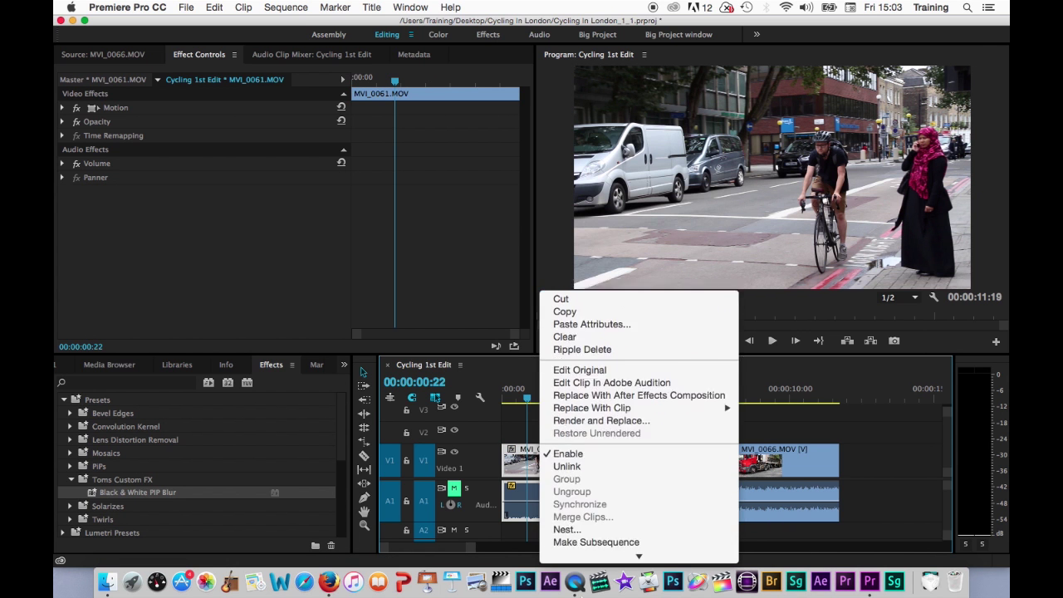
scroll(606, 511, down, 2)
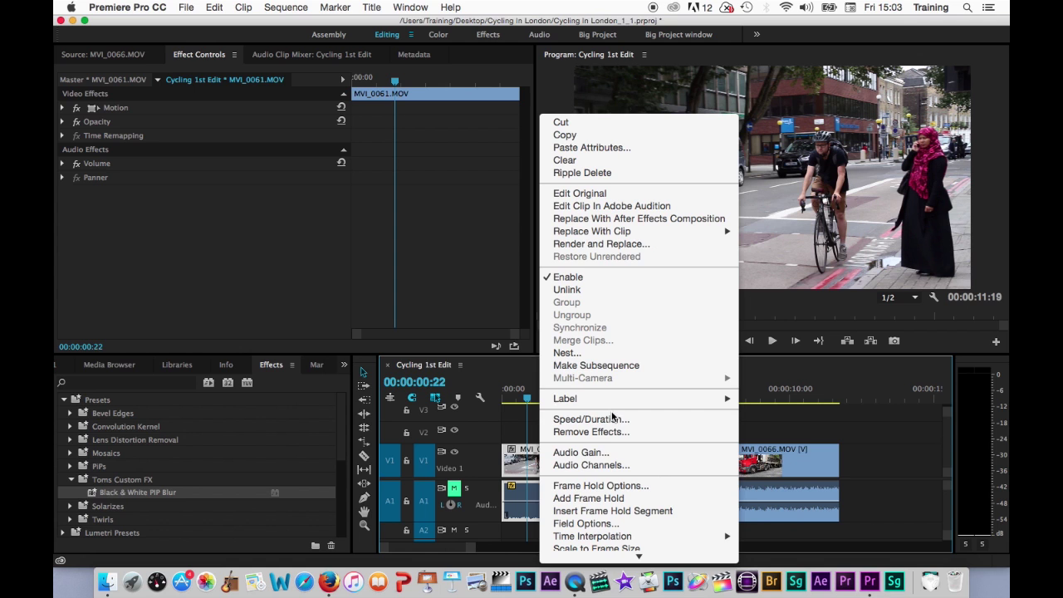
click(591, 419)
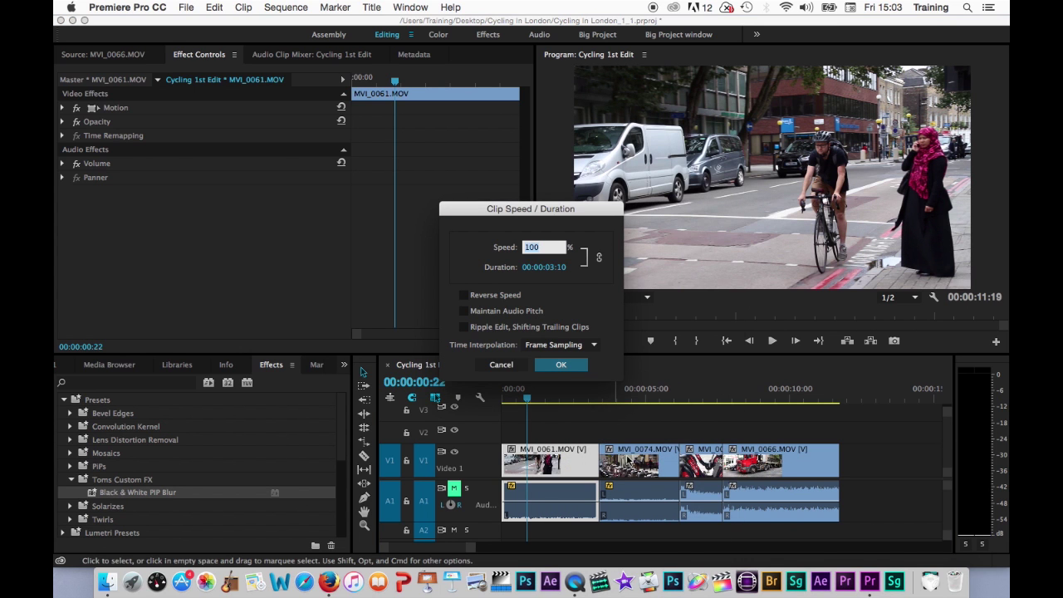
text(50)
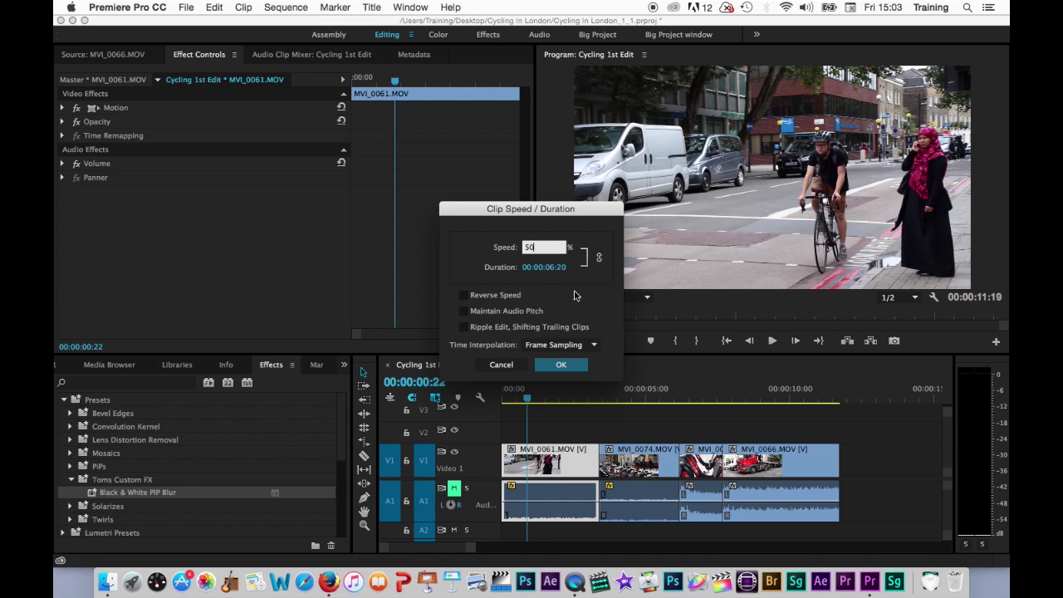
click(551, 365)
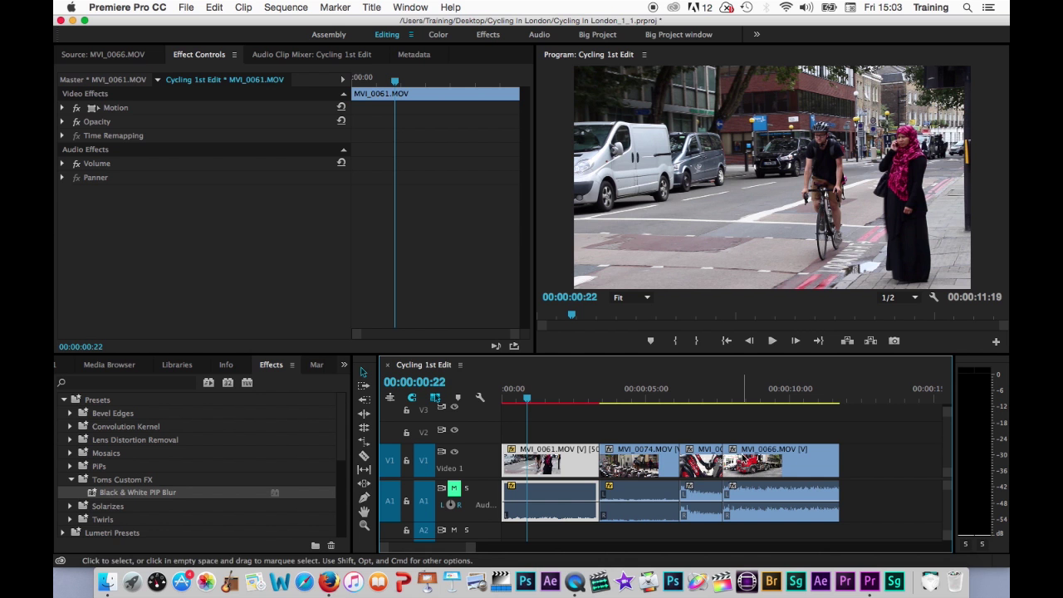
Play the slowed MVI_0061.MOV clip from the sequence start, and return its speed to 100%.
key(Home)
key(space)
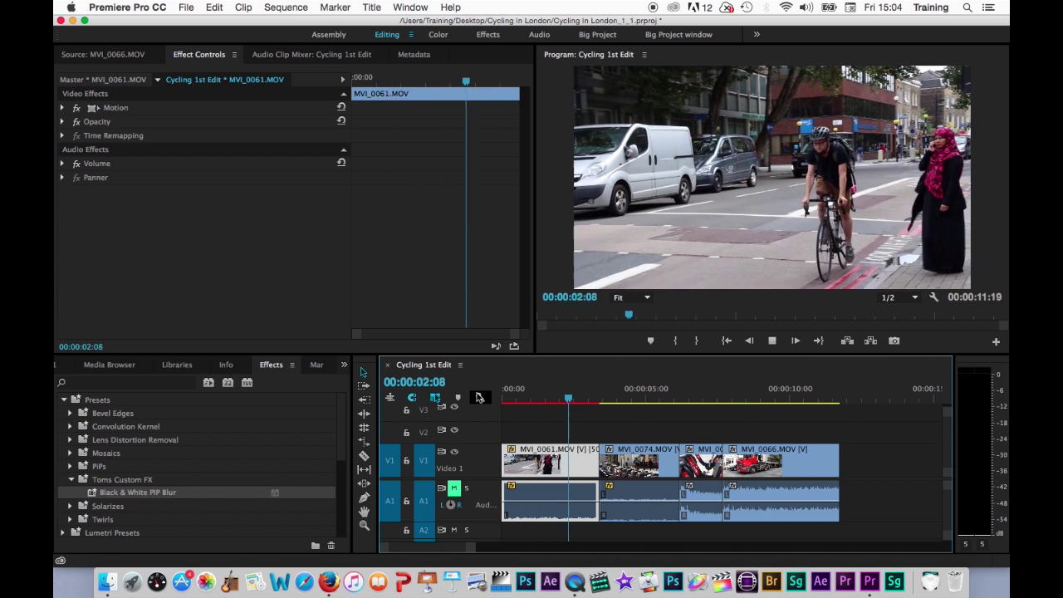
key(space)
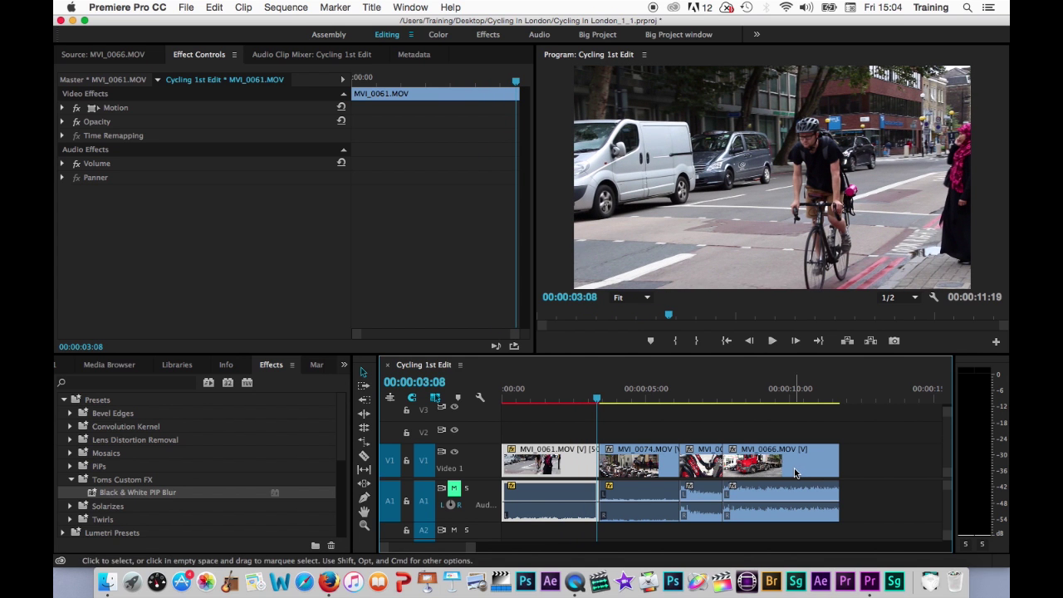
right_click(540, 461)
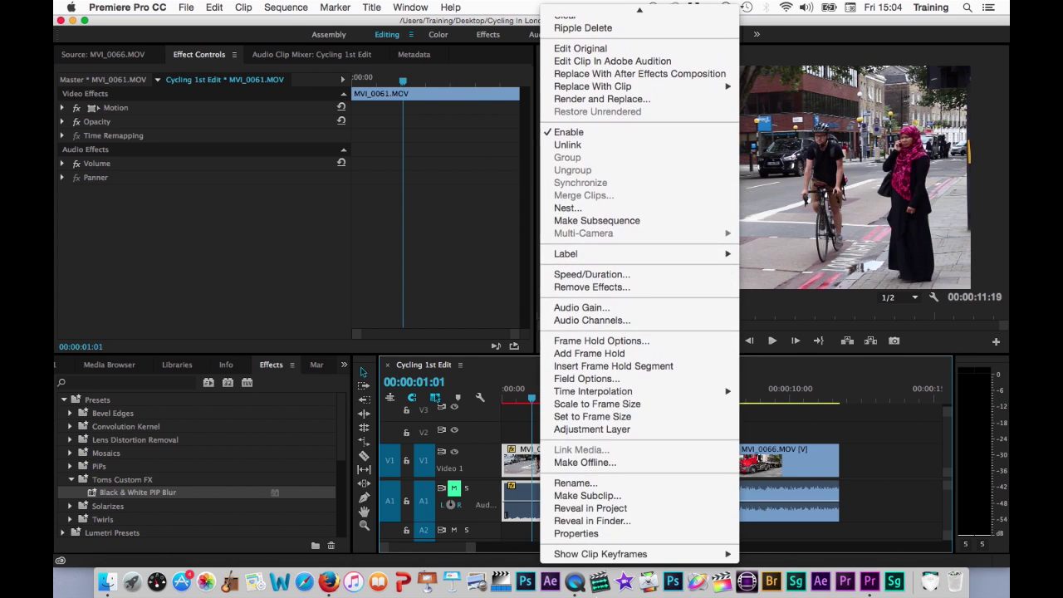
click(592, 275)
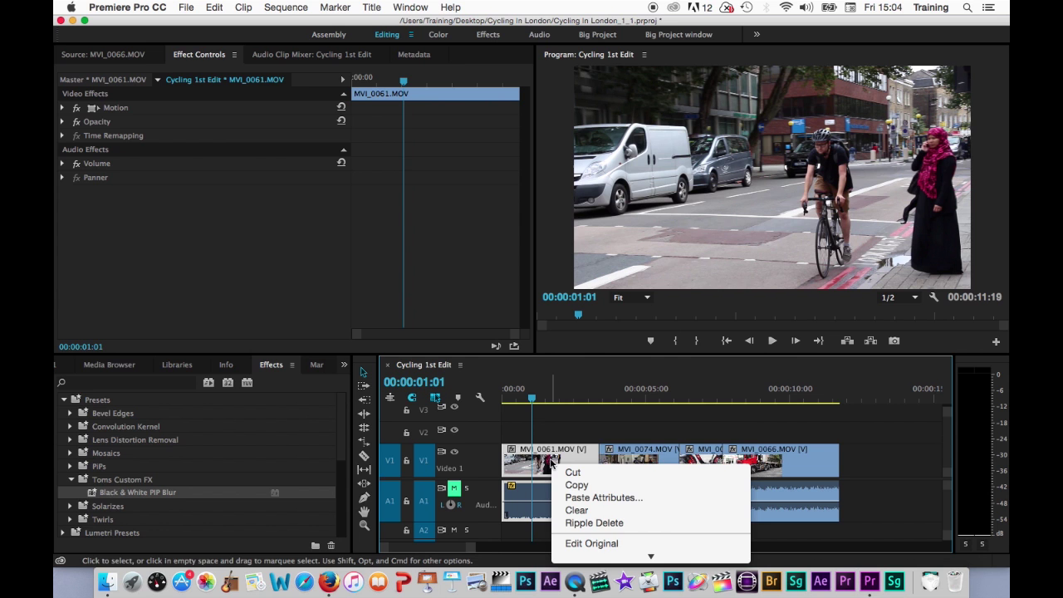
Set the speed of MVI_0061.MOV to 50% with Ripple Edit, Shifting Trailing Clips turned on.
scroll(598, 498, down, 10)
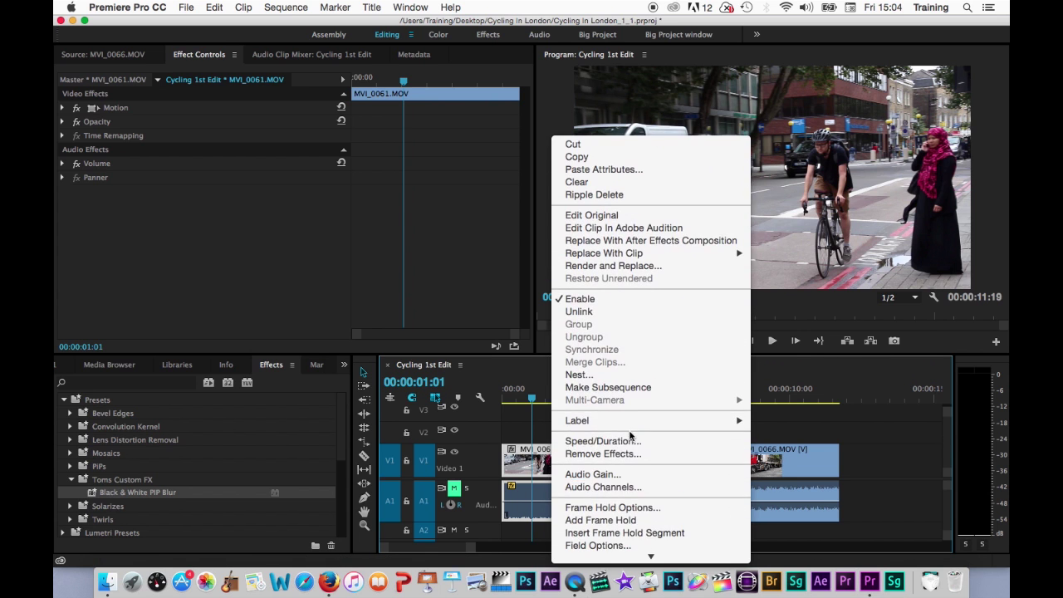
click(614, 441)
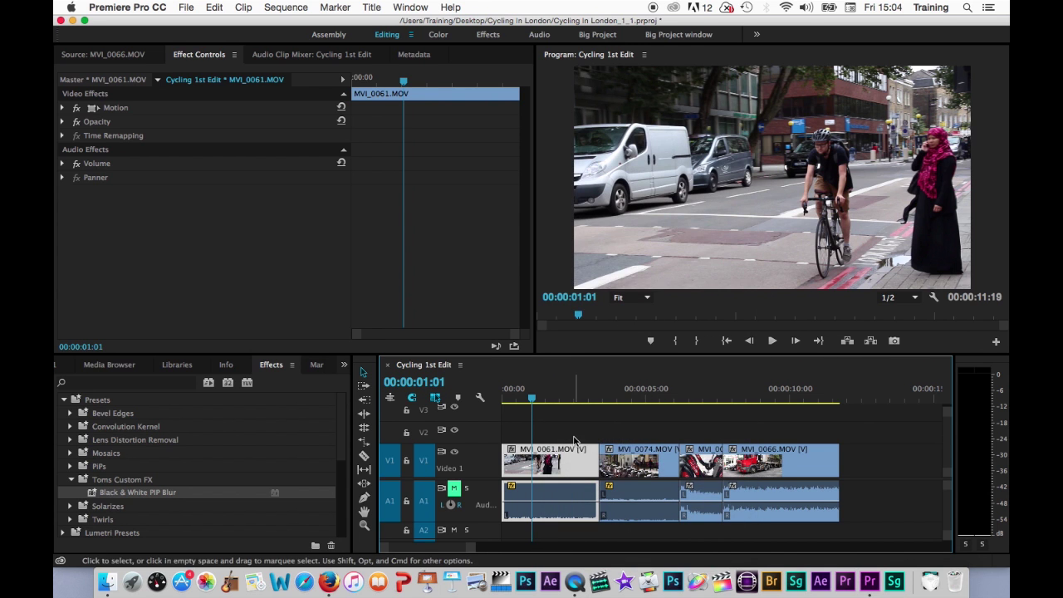
right_click(559, 458)
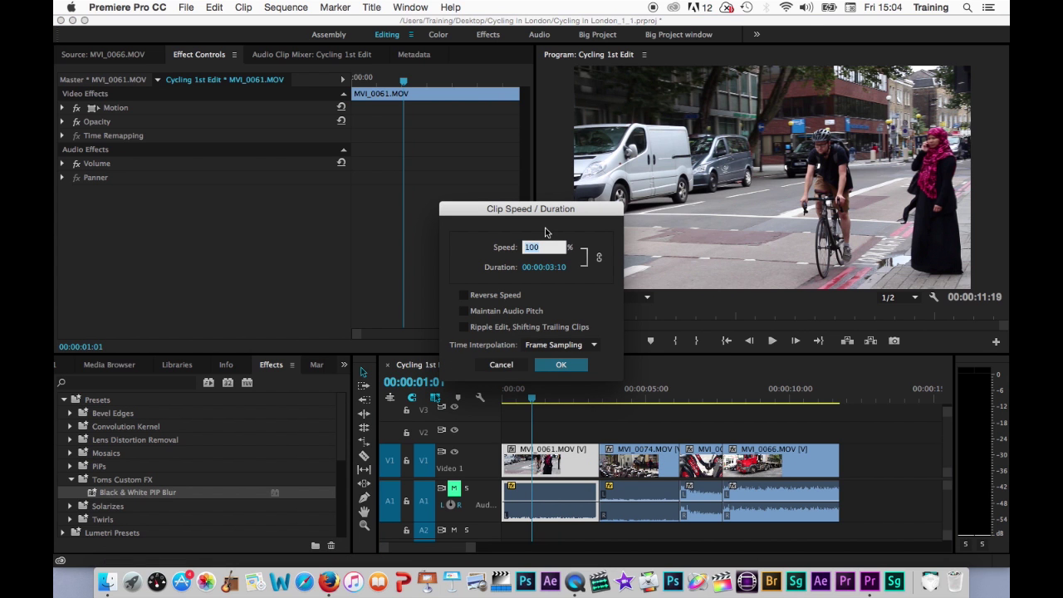
text(50)
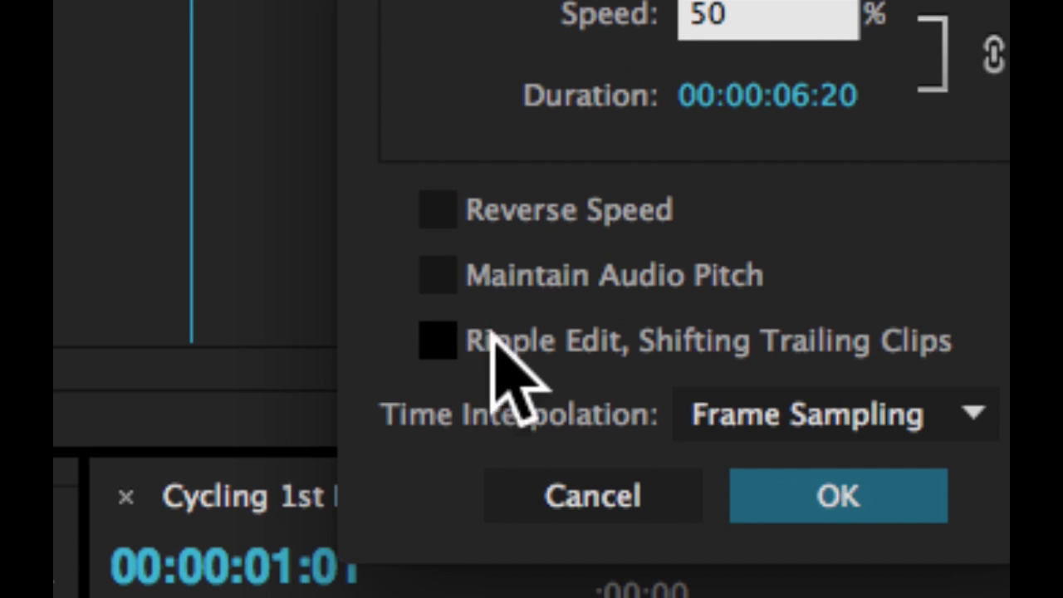
click(437, 336)
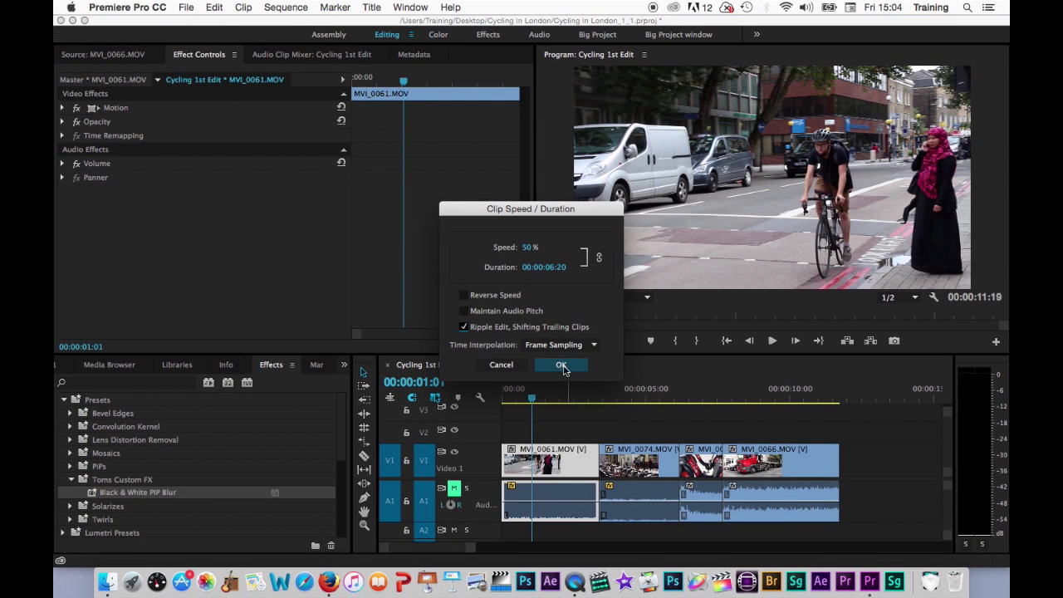
click(838, 495)
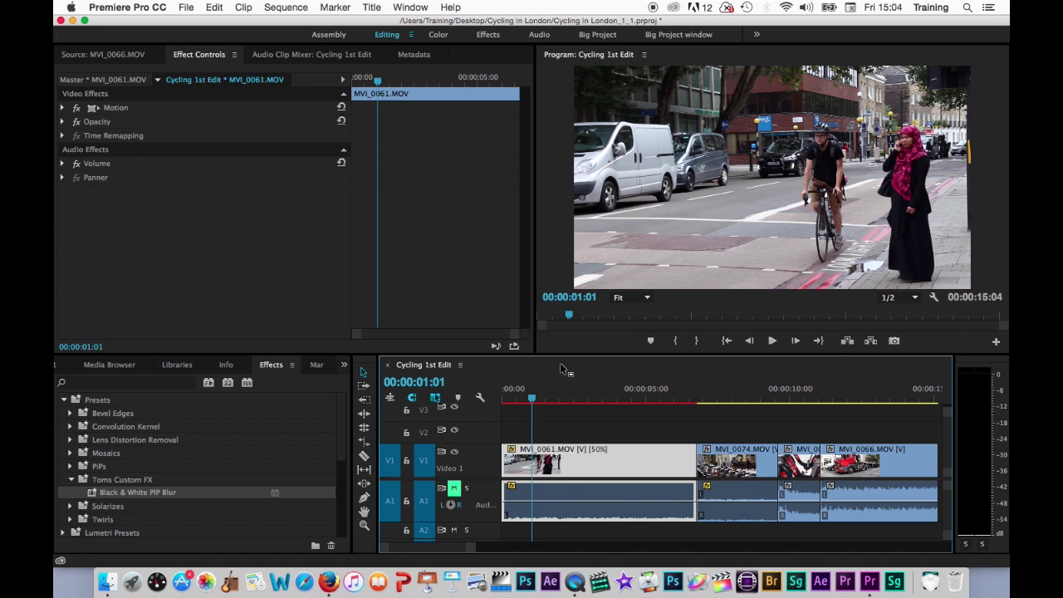
Set the speed of MVI_0061.MOV to 100% with Ripple Edit, Shifting Trailing Clips turned on.
right_click(563, 455)
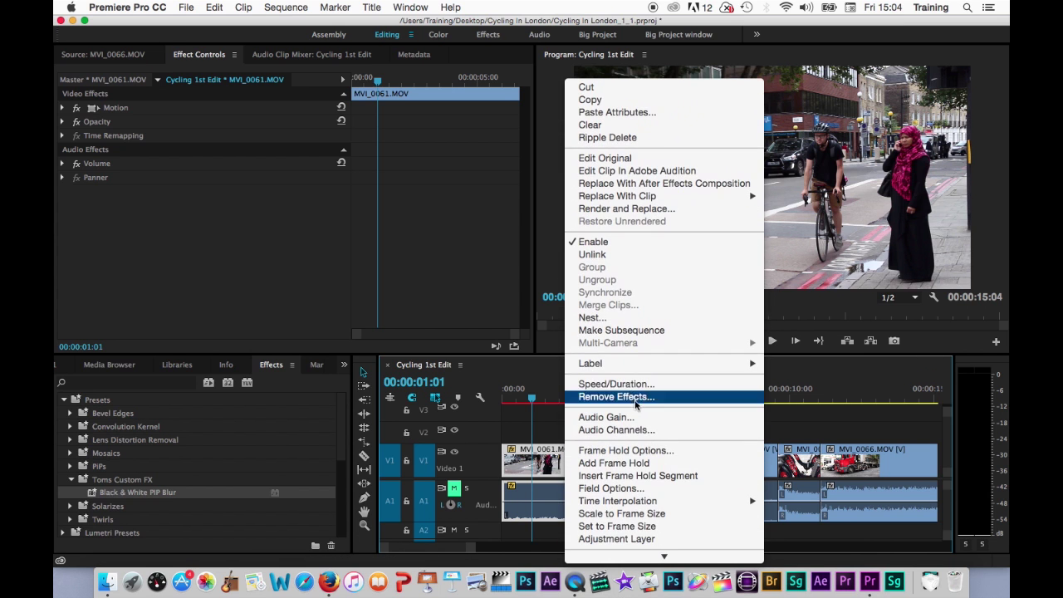
click(616, 382)
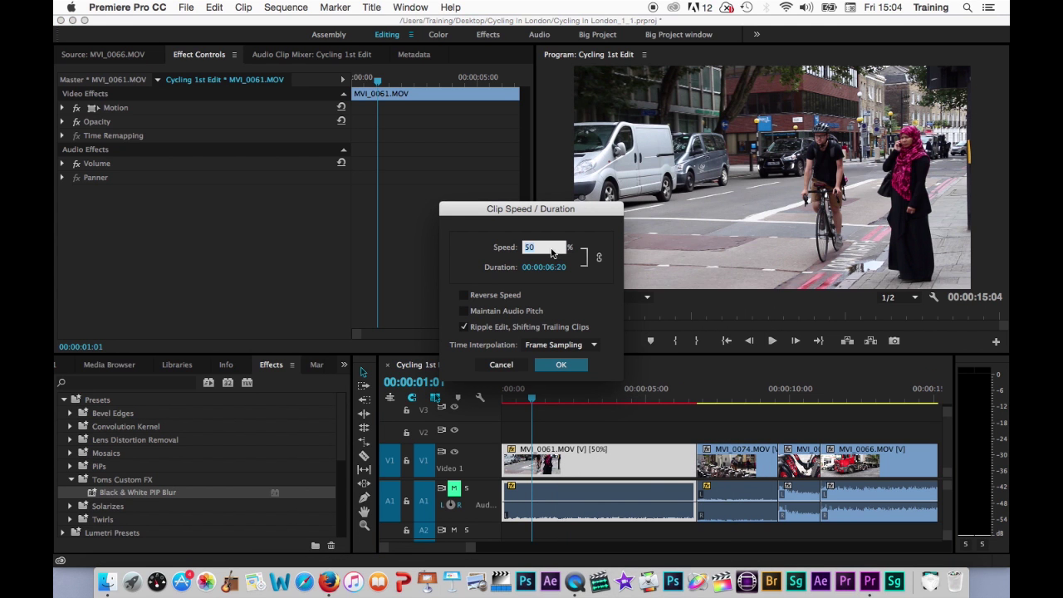
text(100)
click(562, 364)
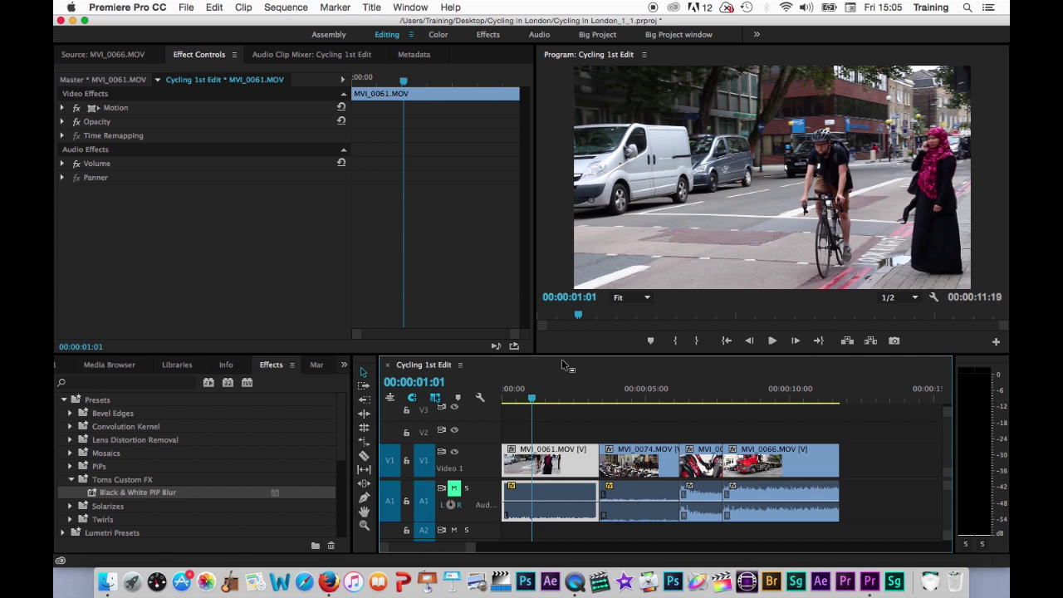
Set the speed of MVI_0061.MOV to 50% with Ripple Edit on and Frame Sampling as the time interpolation.
right_click(562, 460)
click(585, 465)
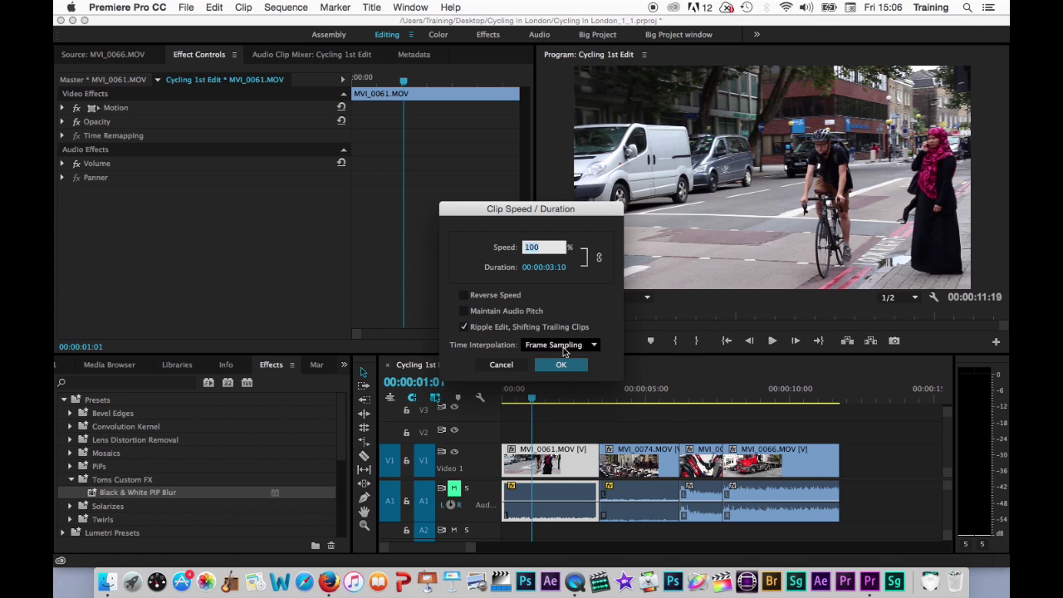
text(50)
click(561, 344)
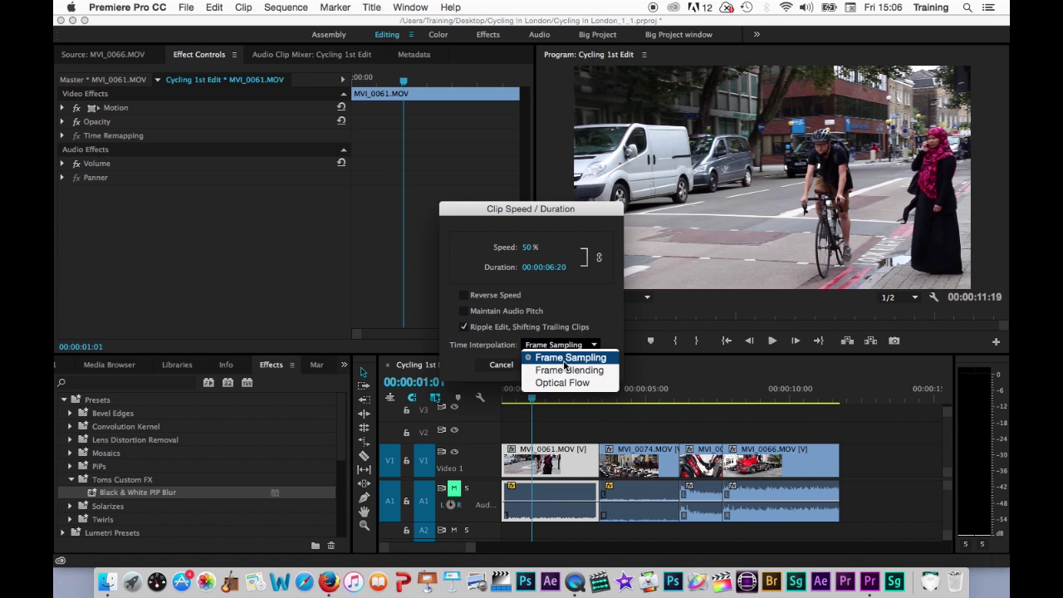
click(565, 364)
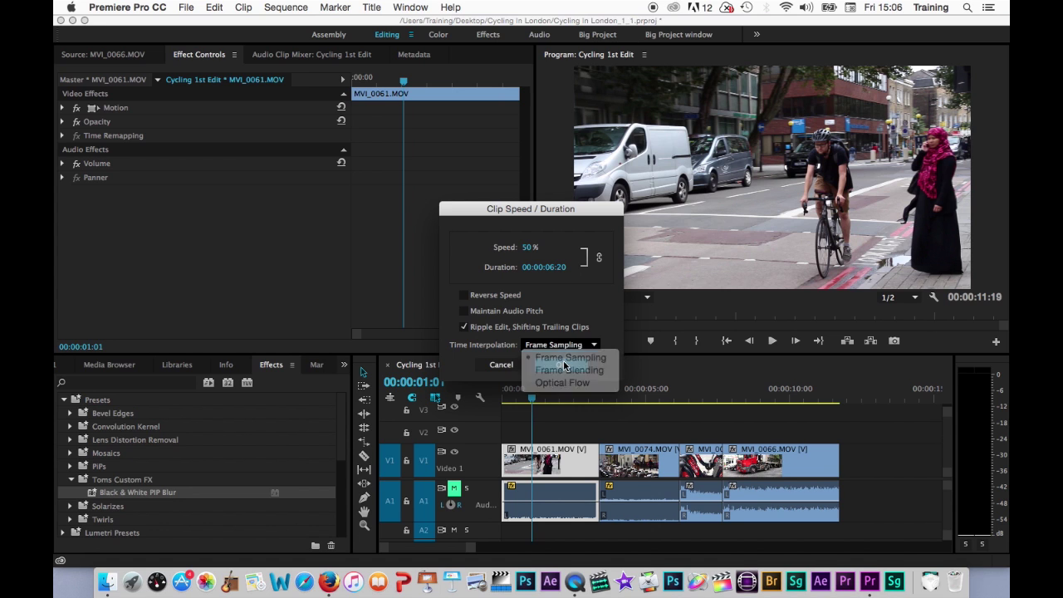
click(573, 363)
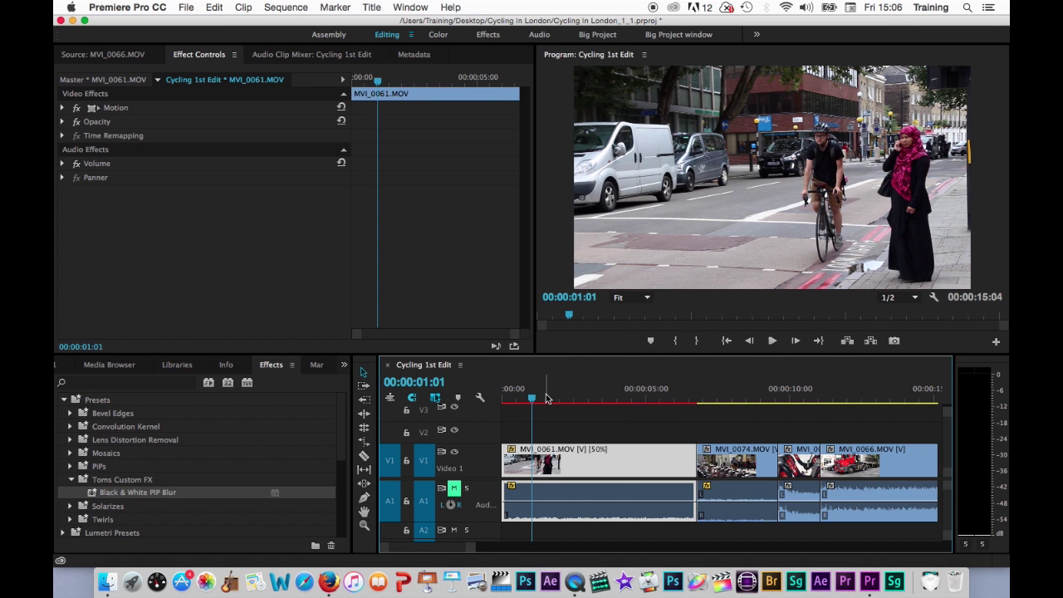
Examine the frame-sampled MVI_0061.MOV clip frame by frame from the sequence start.
drag(546, 399, 455, 399)
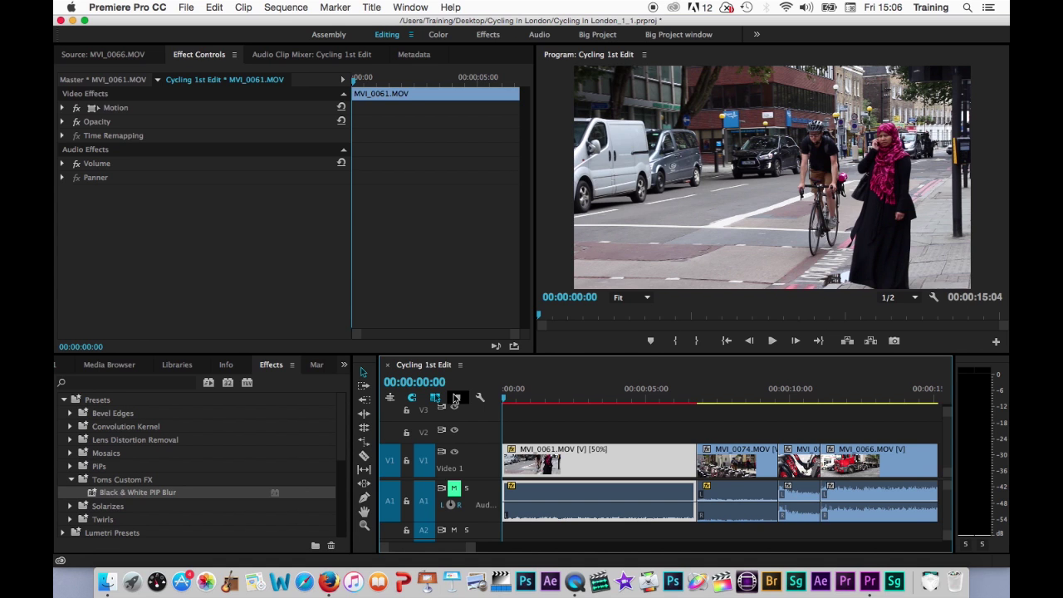
key(Right)
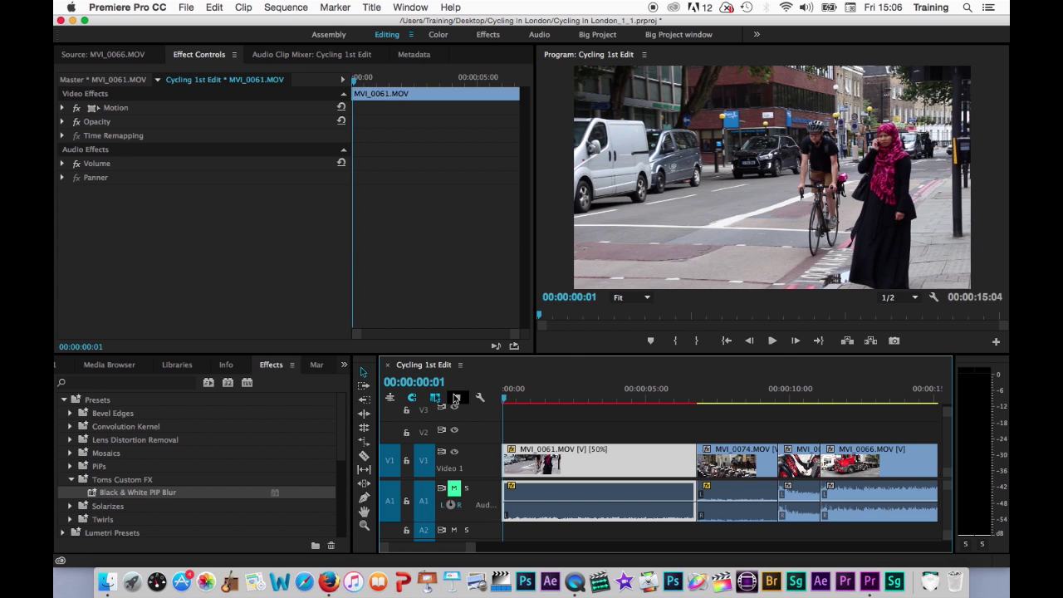
key(Right)
key(Right)
key(Right)
key(Right)
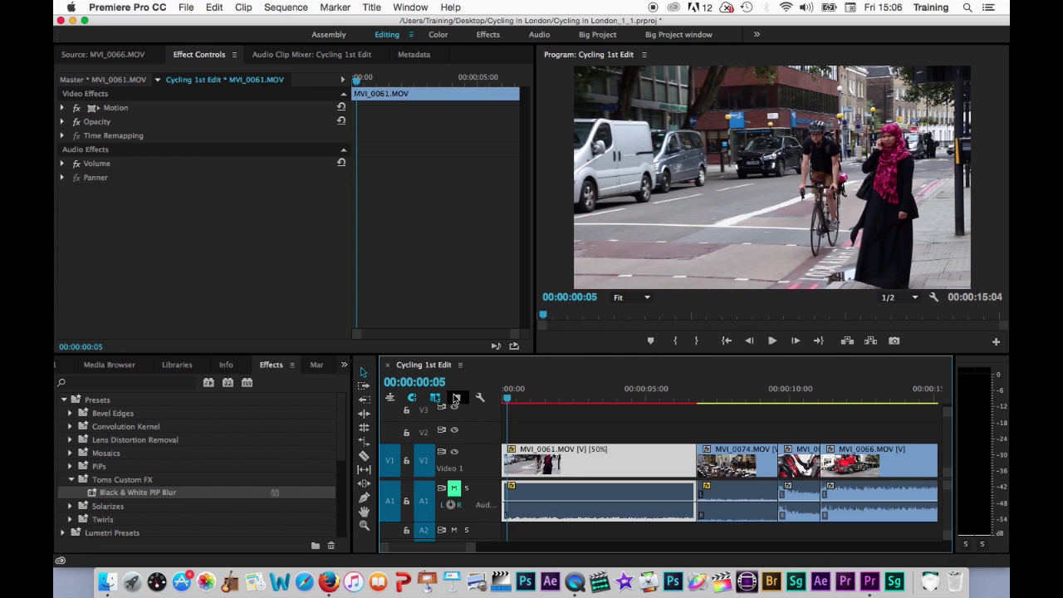
key(Right)
key(Right)
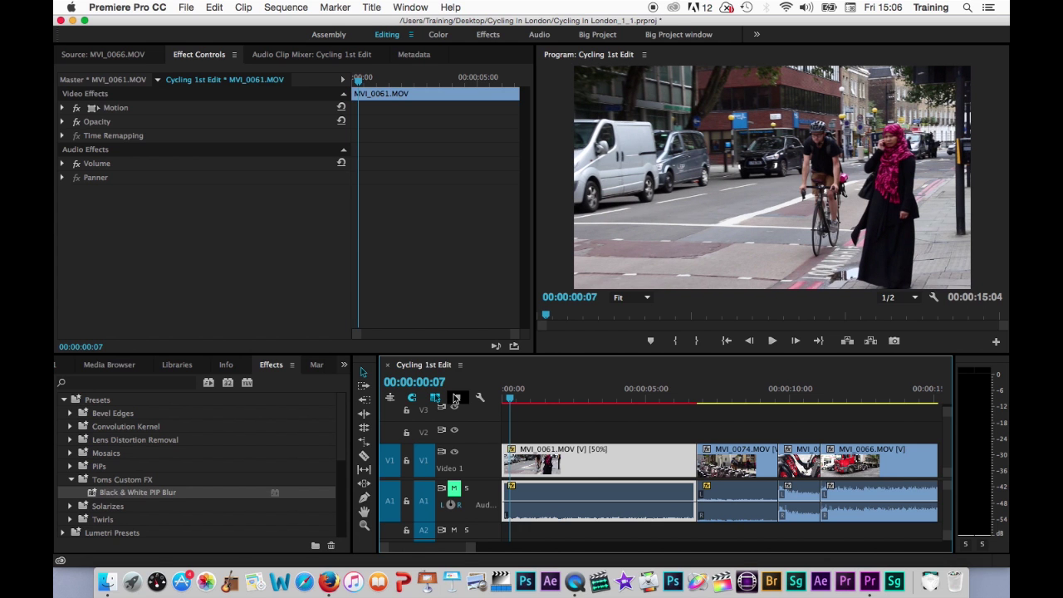
Set the speed of MVI_0061.MOV to 25%, keeping Ripple Edit and Frame Sampling.
right_click(570, 467)
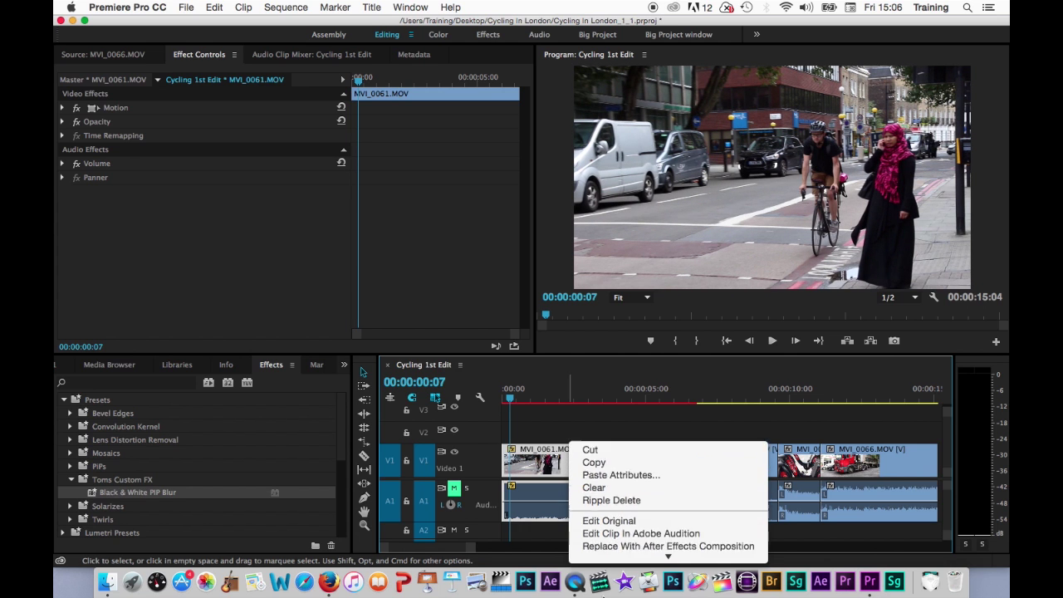
scroll(655, 498, down, 10)
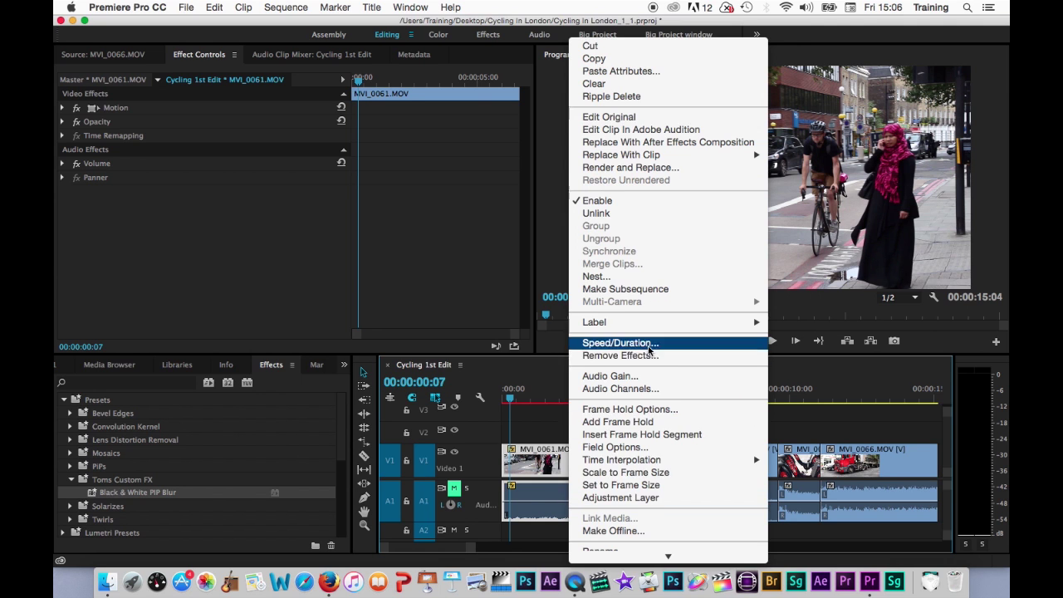
click(648, 343)
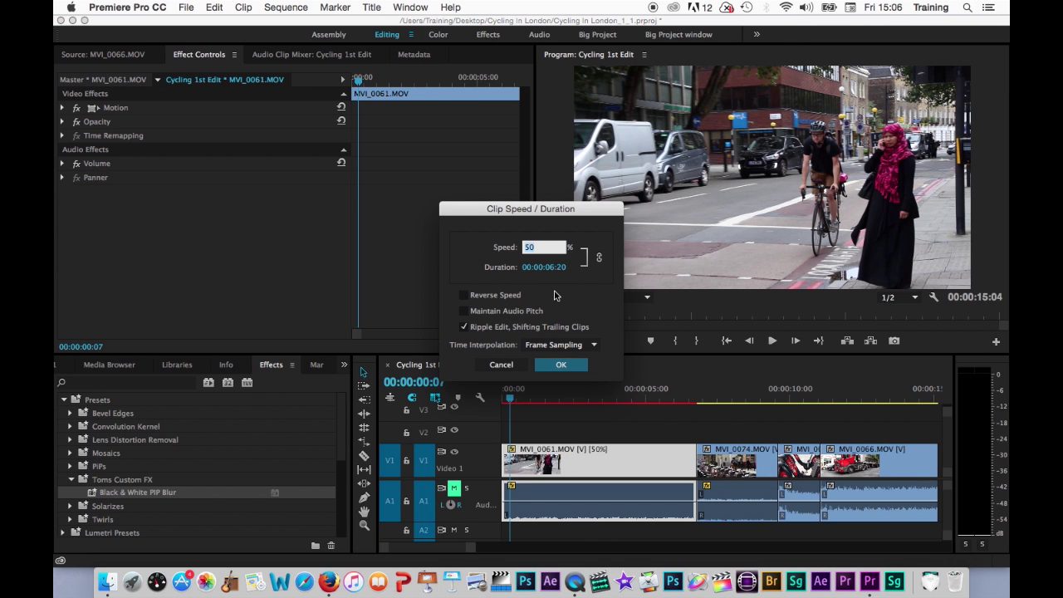
text(25)
key(Return)
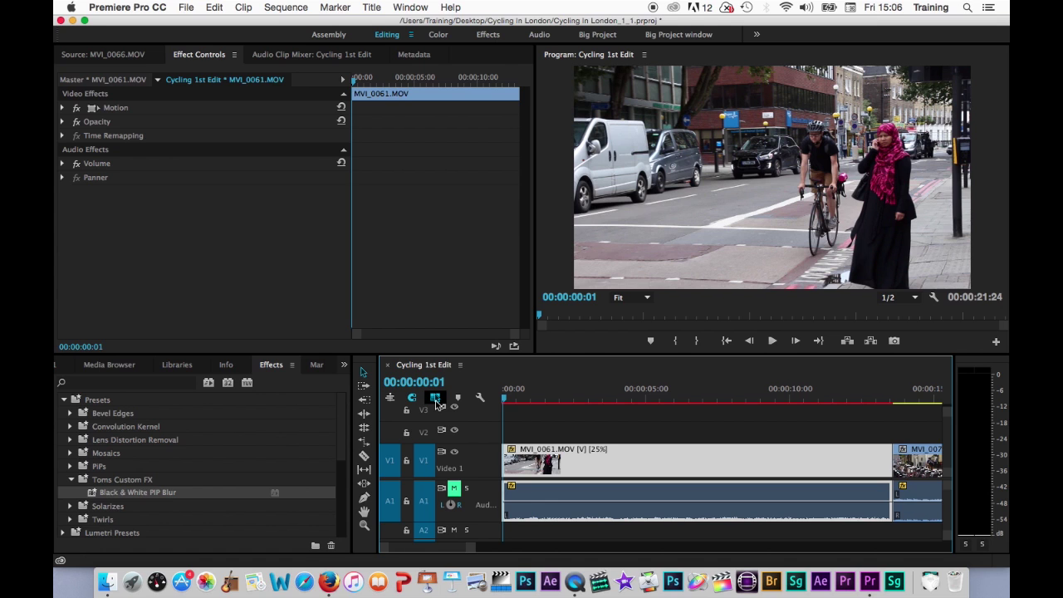
Examine the opening frames of the 25% speed clip one by one, and play it from the sequence start.
key(Right)
key(Right)
key(Right)
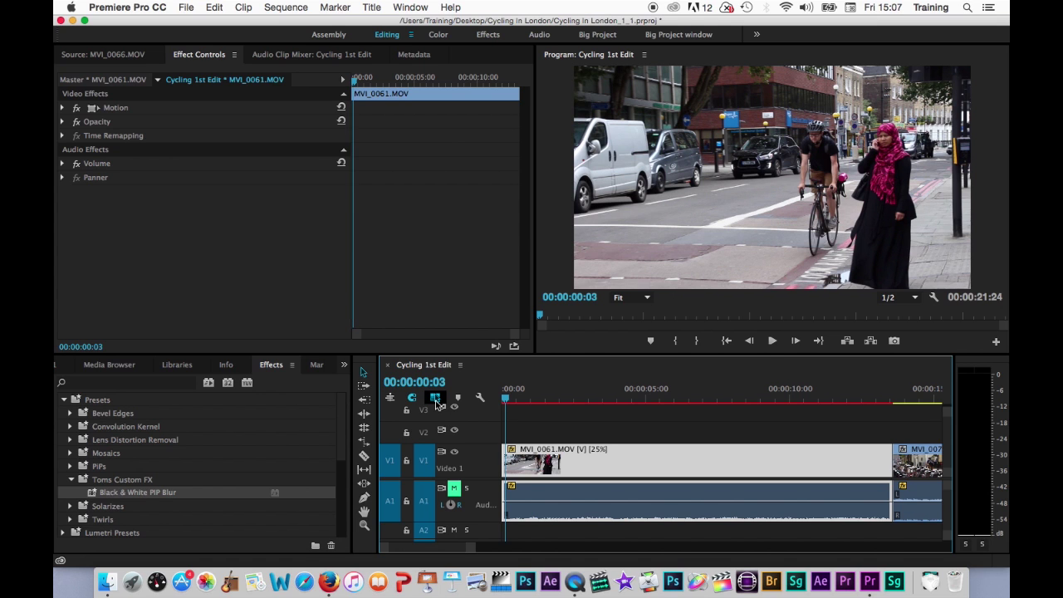
key(Right)
key(Right)
key(Right)
key(Right)
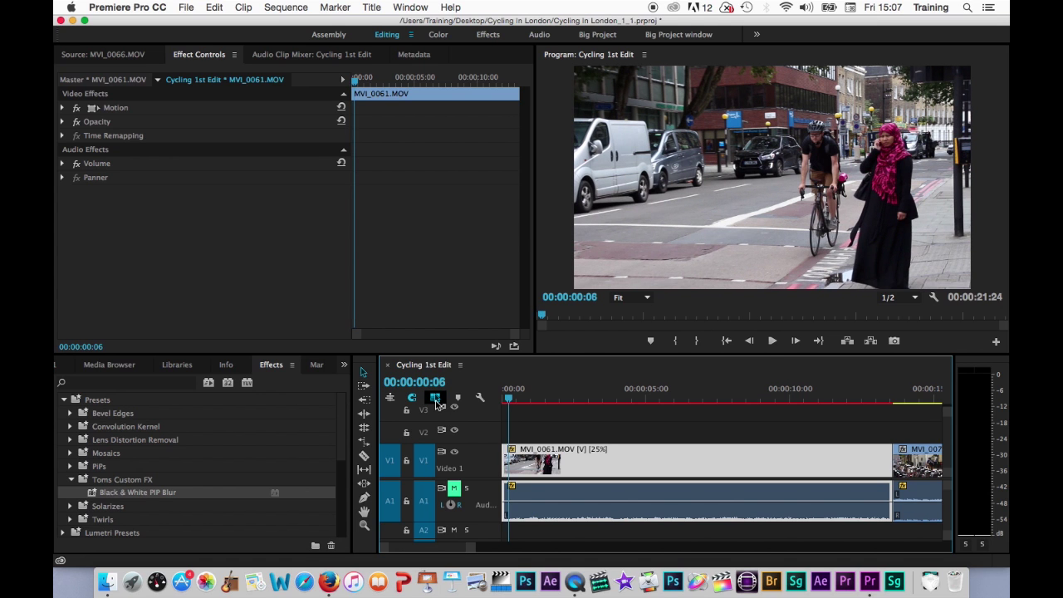
key(Left)
key(Left)
key(Left)
key(Left)
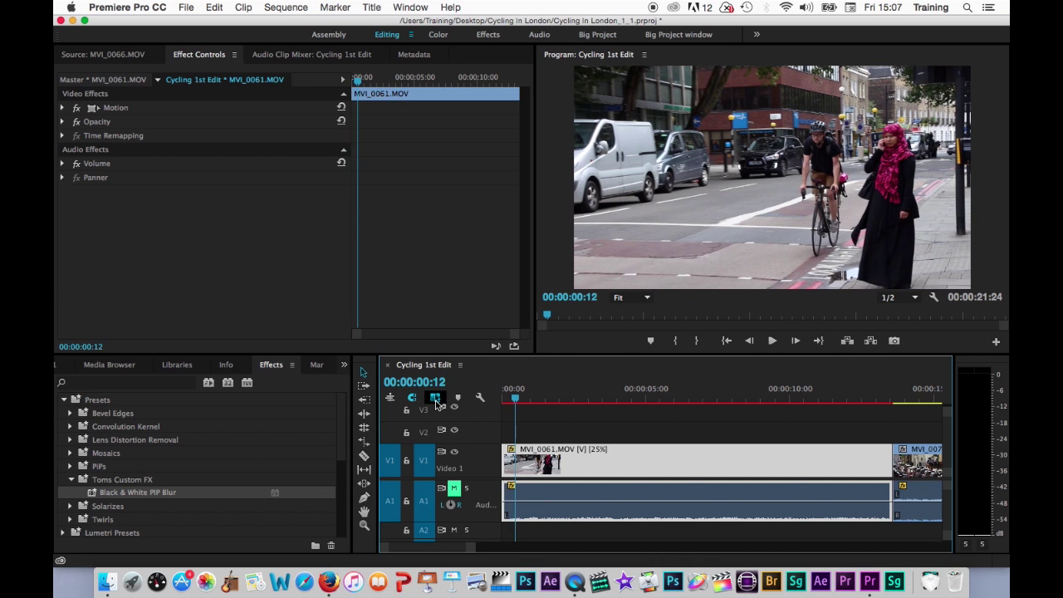
drag(499, 402, 475, 401)
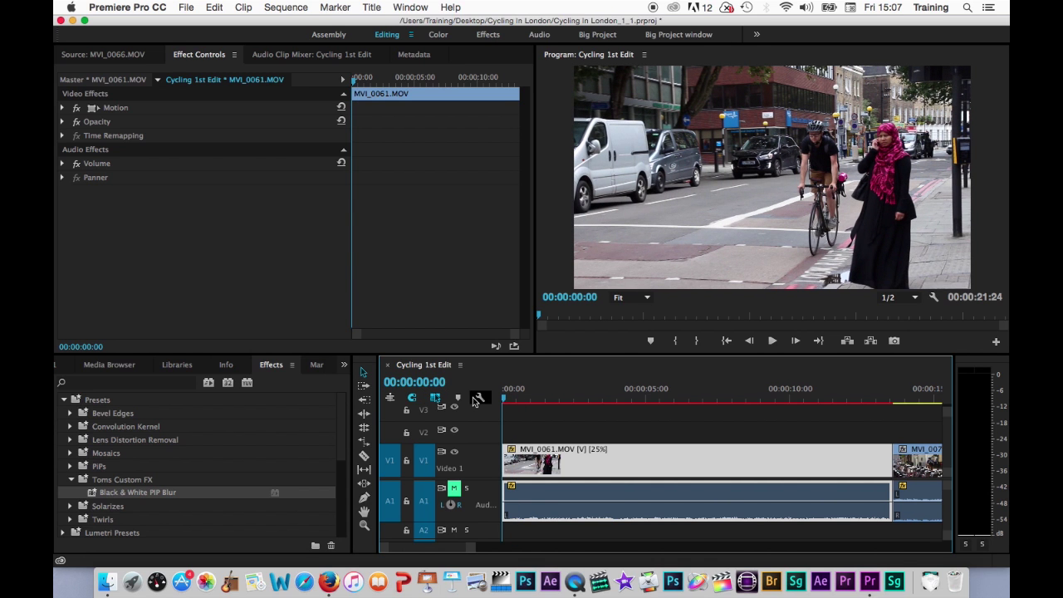
key(space)
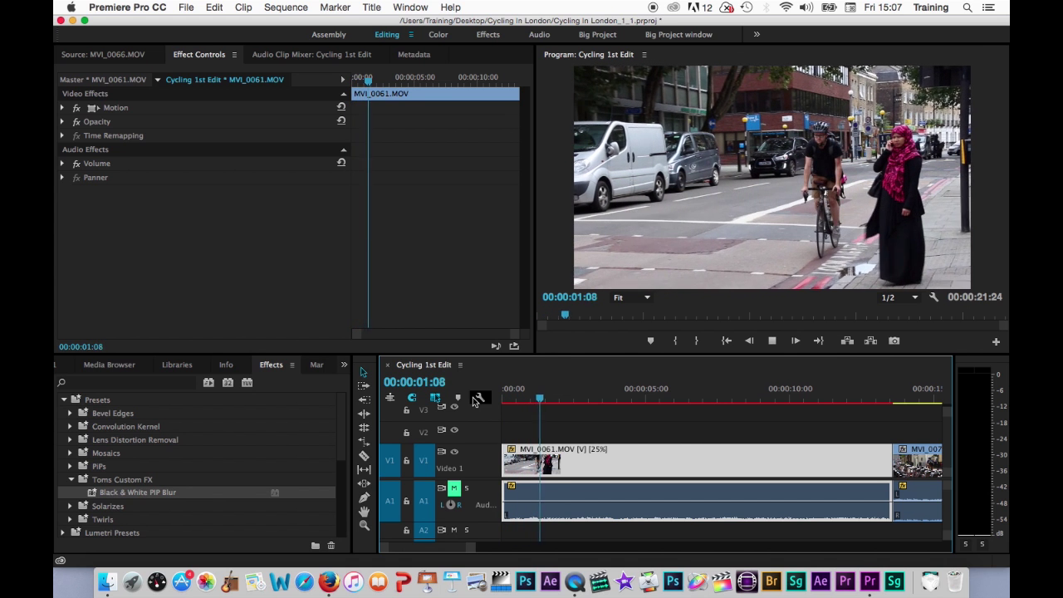
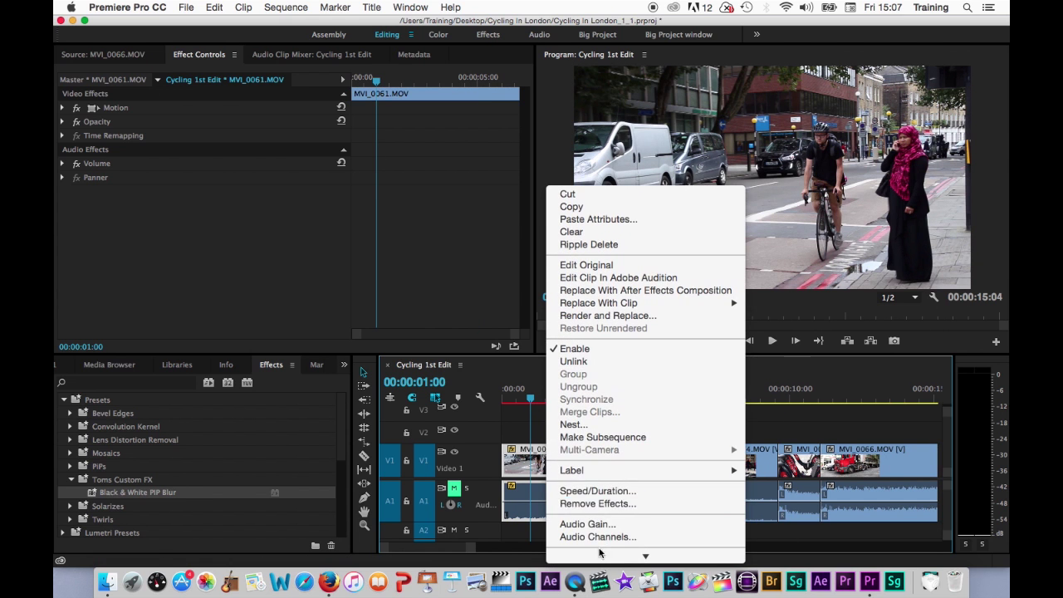
Set the time interpolation of the 50% speed MVI_0061.MOV clip to Frame Blending.
click(597, 491)
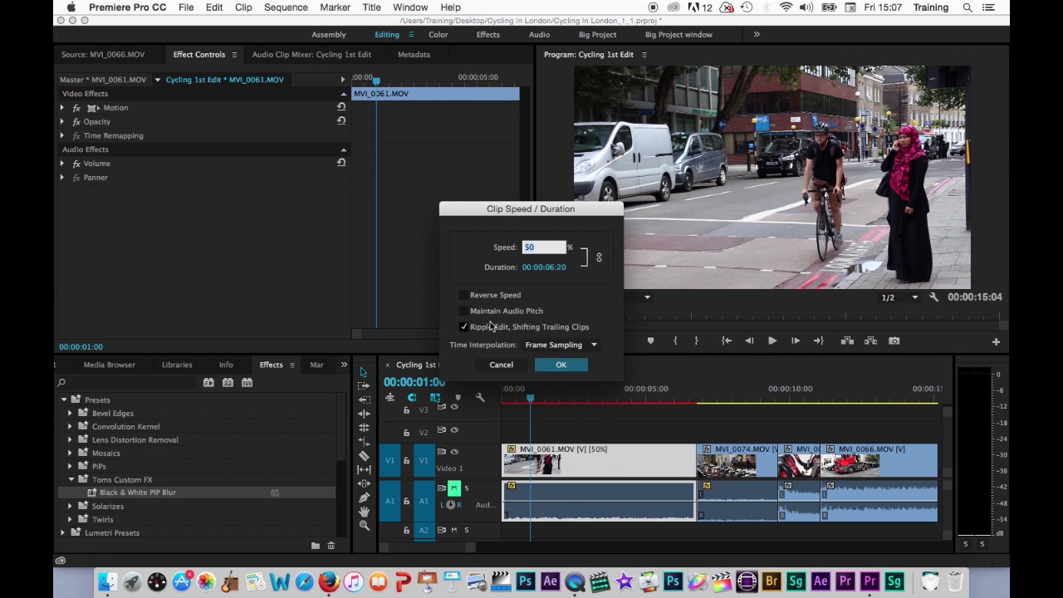
click(560, 344)
click(552, 359)
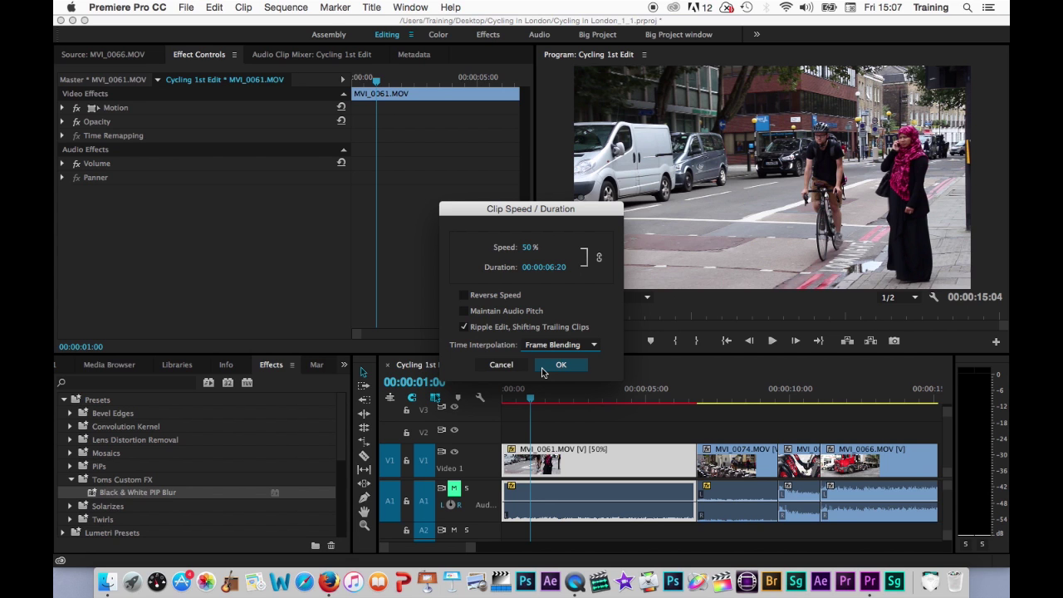
click(543, 369)
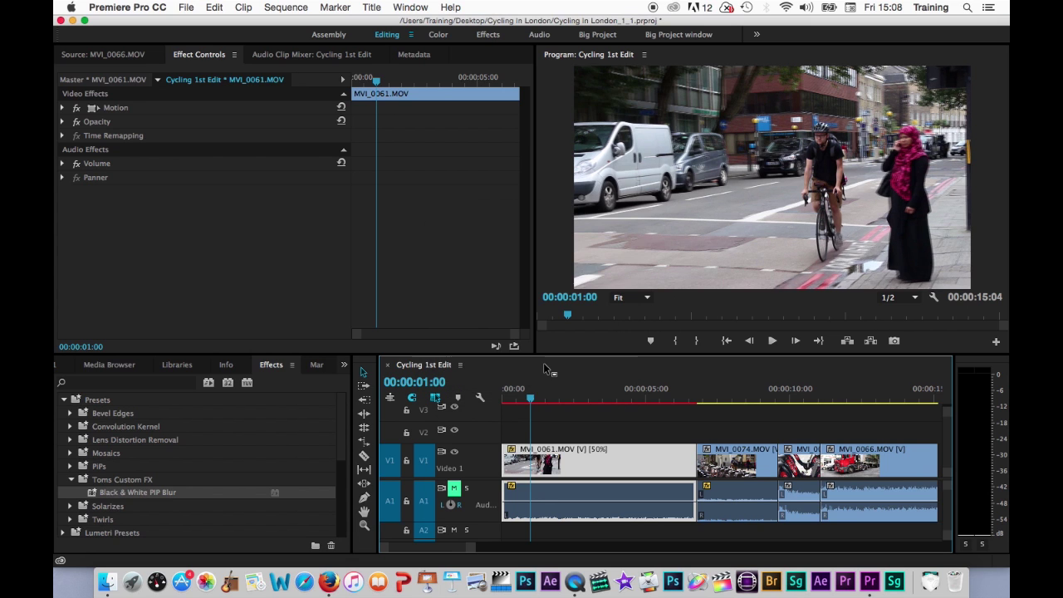
Return the playhead to the sequence start and render the selected MVI_0061.MOV clip.
key(Home)
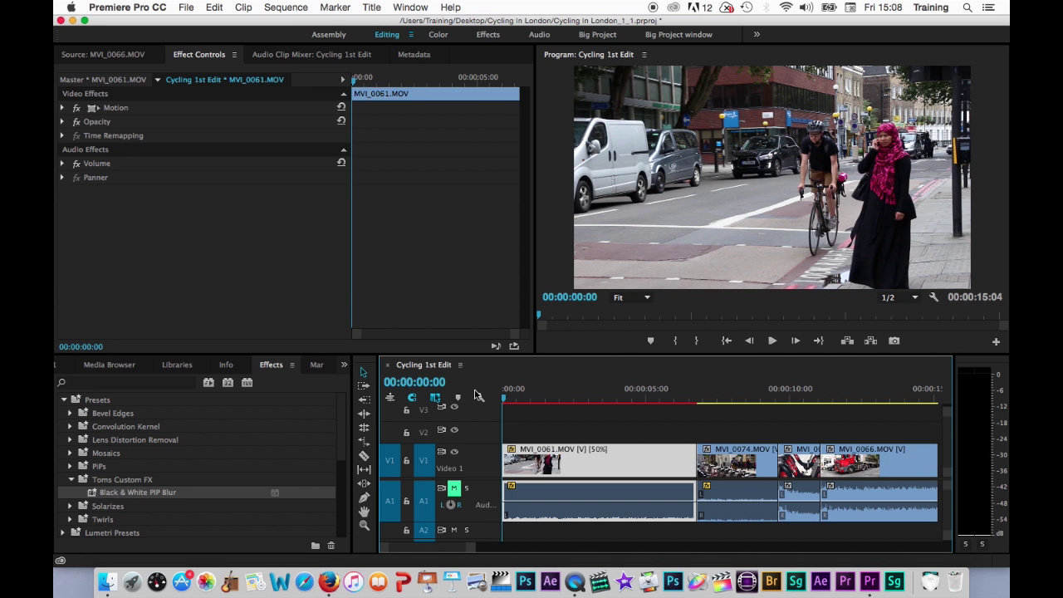
key(super+s)
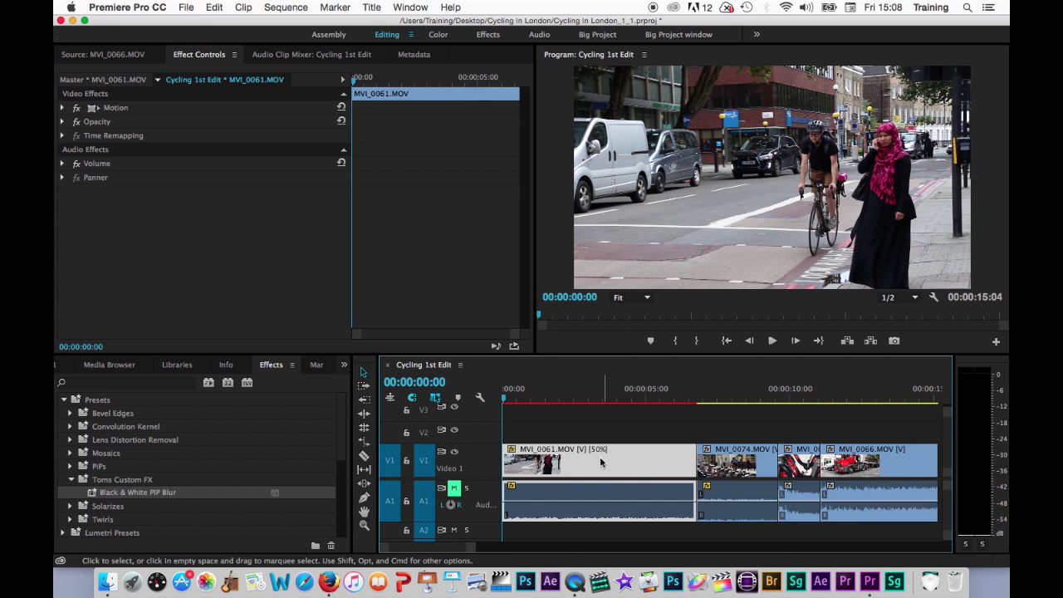
click(286, 7)
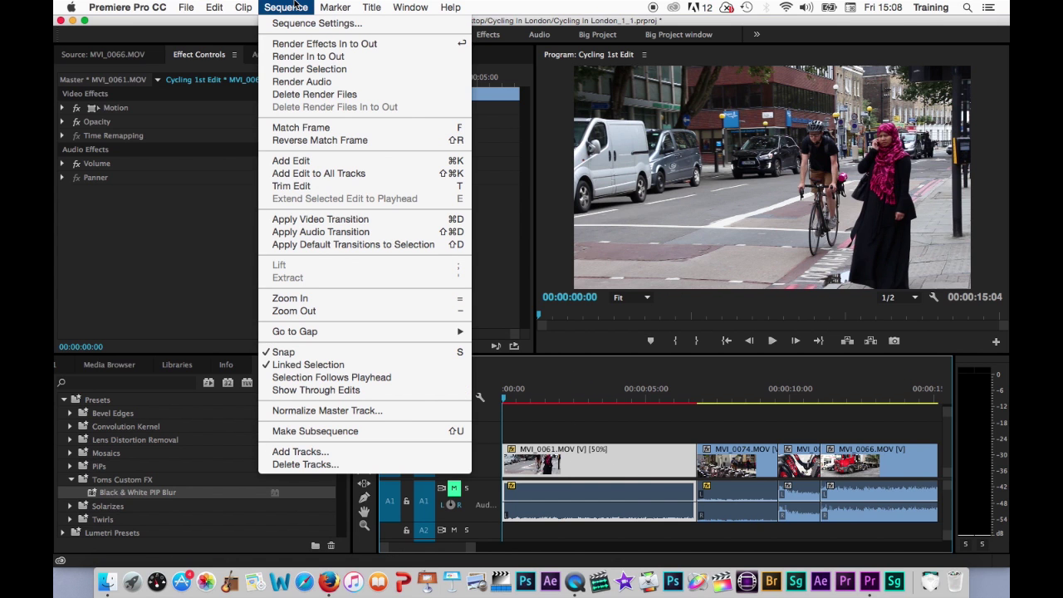
click(309, 69)
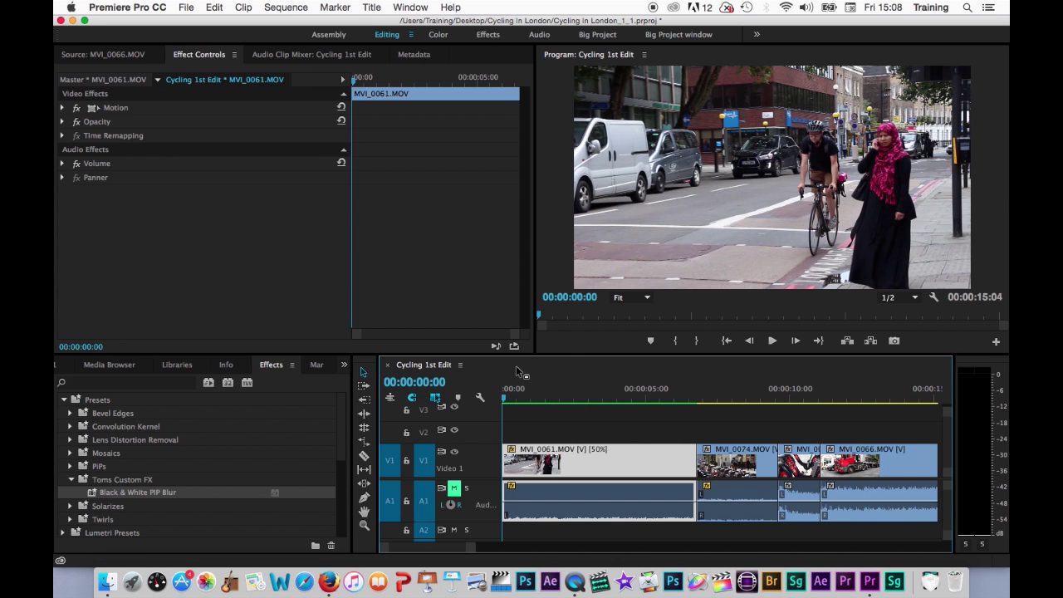
Play the rendered MVI_0061.MOV clip, and return the playhead to the sequence start.
key(space)
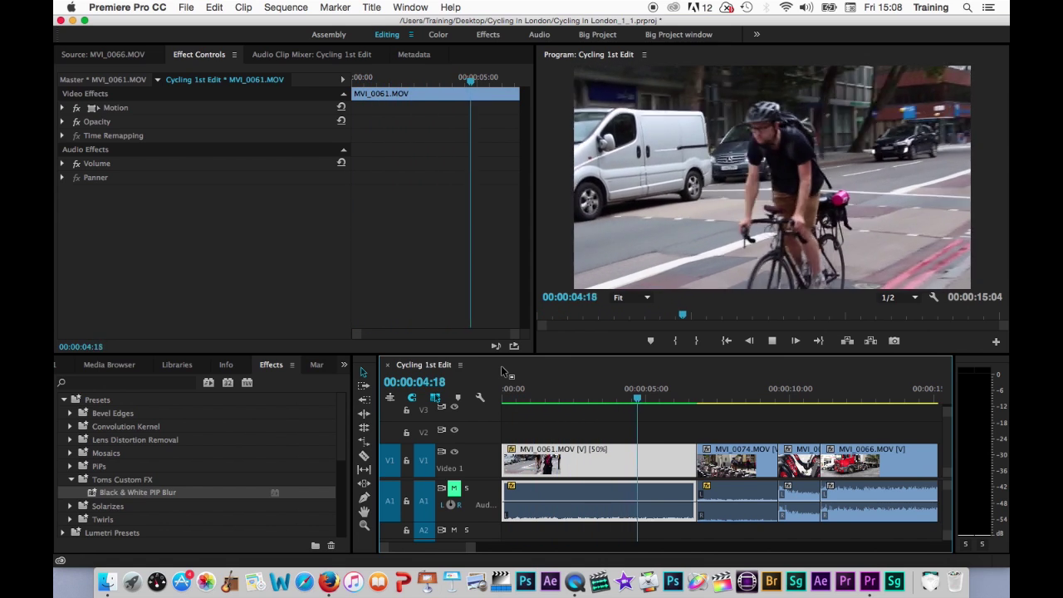
key(space)
drag(544, 389, 498, 390)
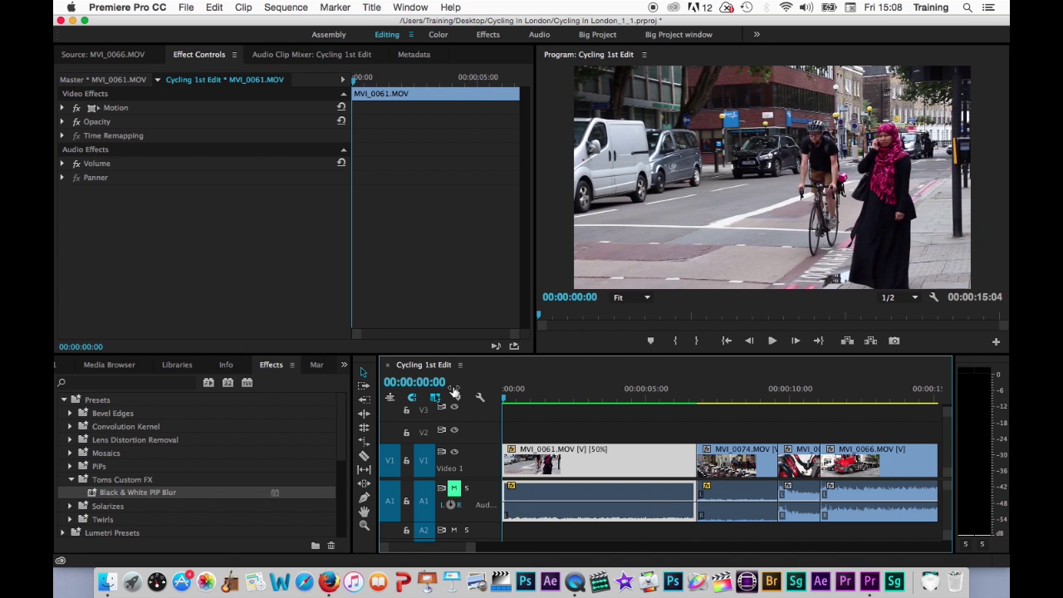
Examine the opening frames of the rendered MVI_0061.MOV clip one by one for the effect of Frame Blending.
key(Right)
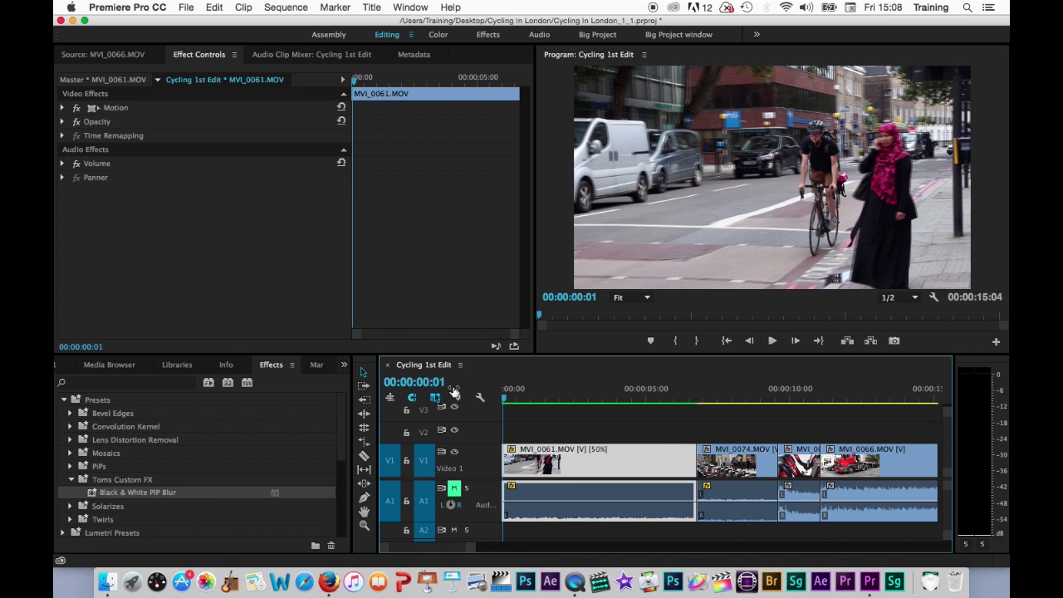
key(Right)
key(Right)
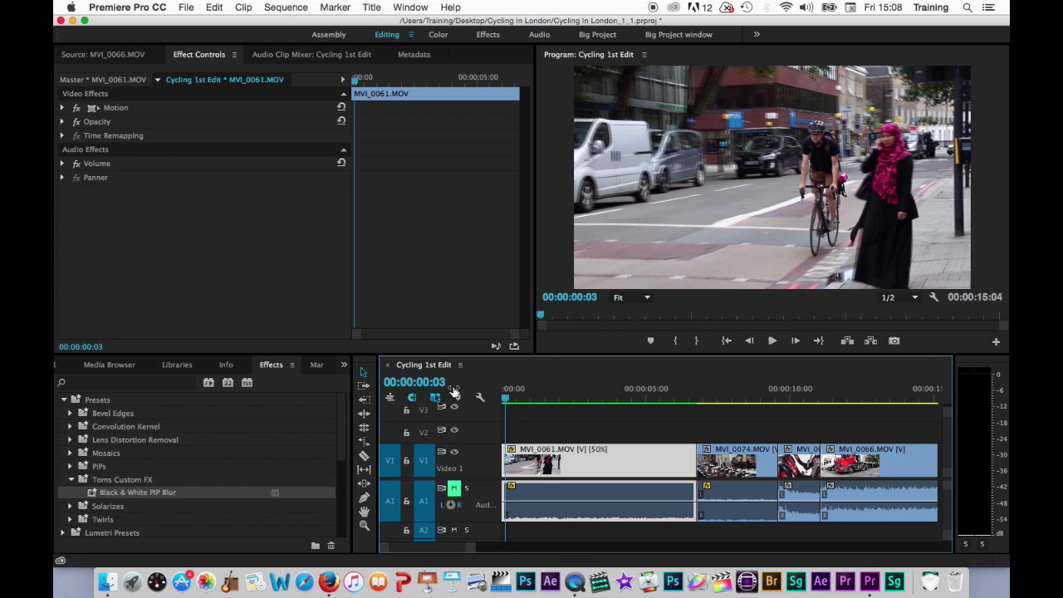
key(Right)
key(Right)
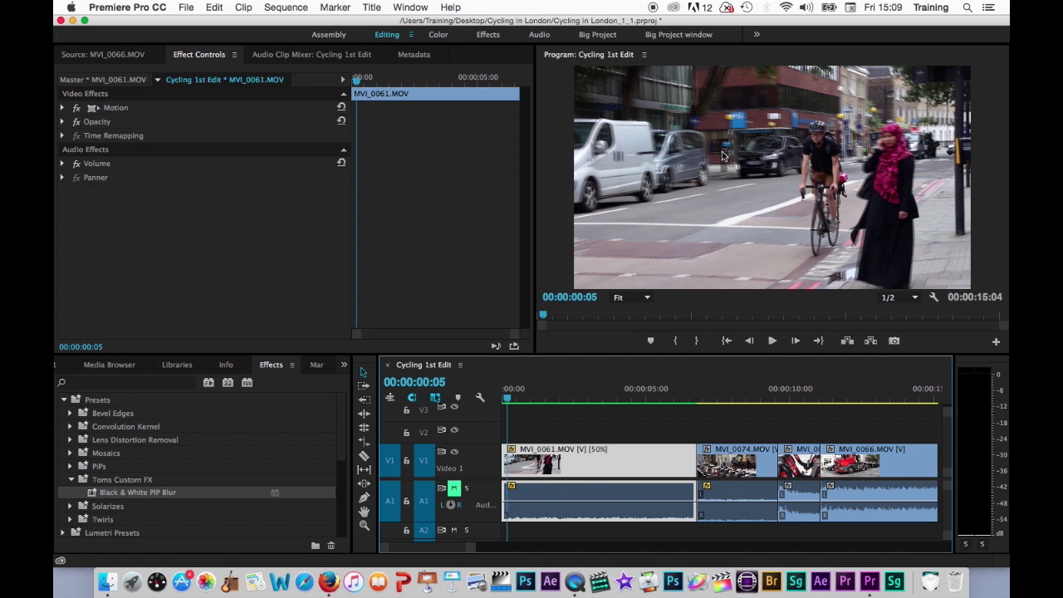
key(Right)
key(Right)
key(Right)
key(Right)
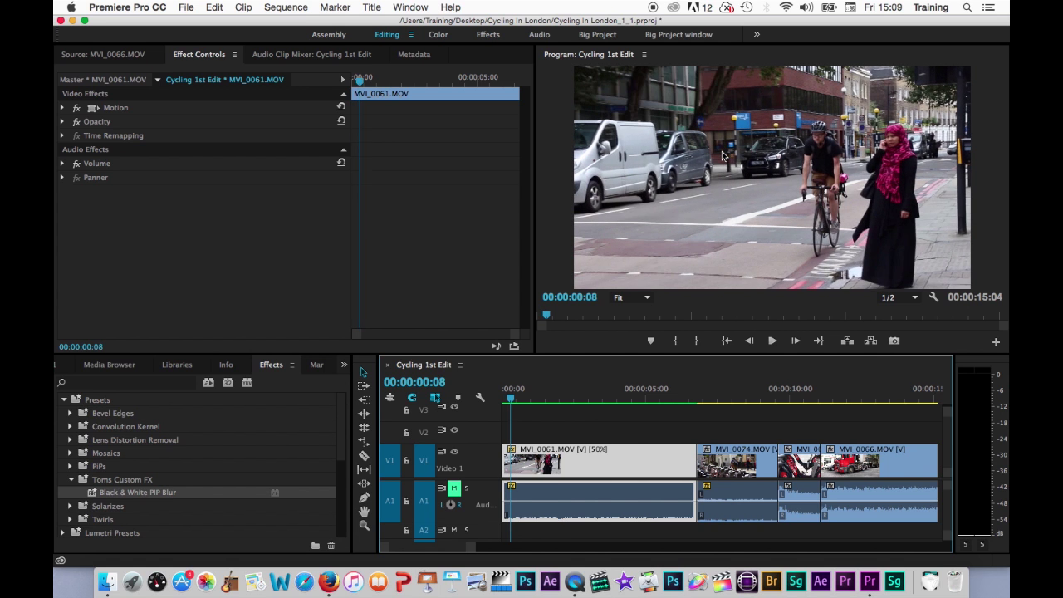
key(Right)
key(Right)
key(Right)
key(Right)
key(Right)
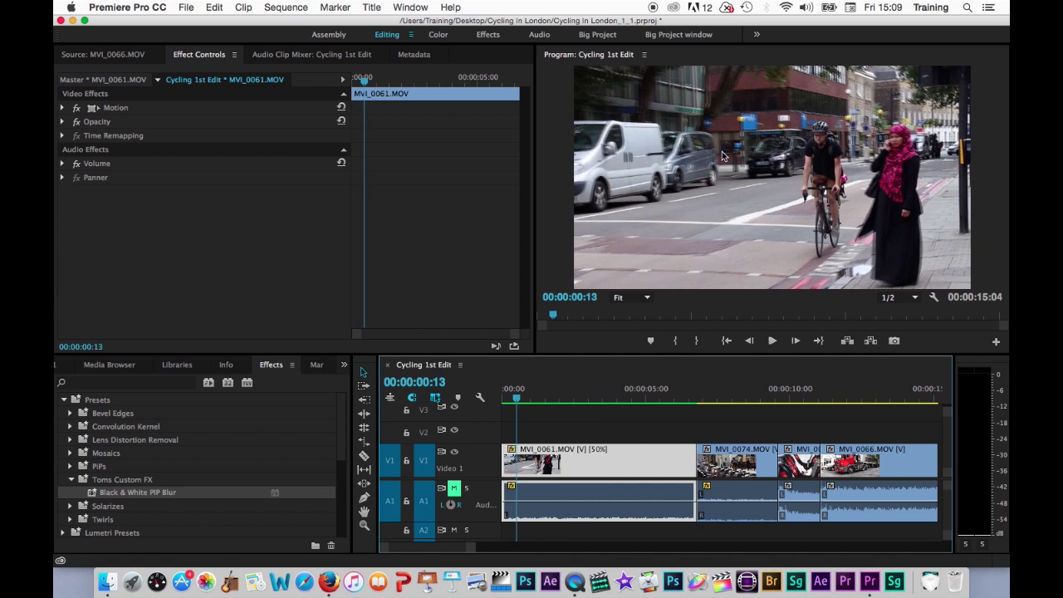
Examine the MVI_0061.MOV frames from about 00:00:00:13 to 00:00:01:02 one by one for frame-blending blur.
key(Right)
key(Right)
key(Right)
key(Right)
key(Right)
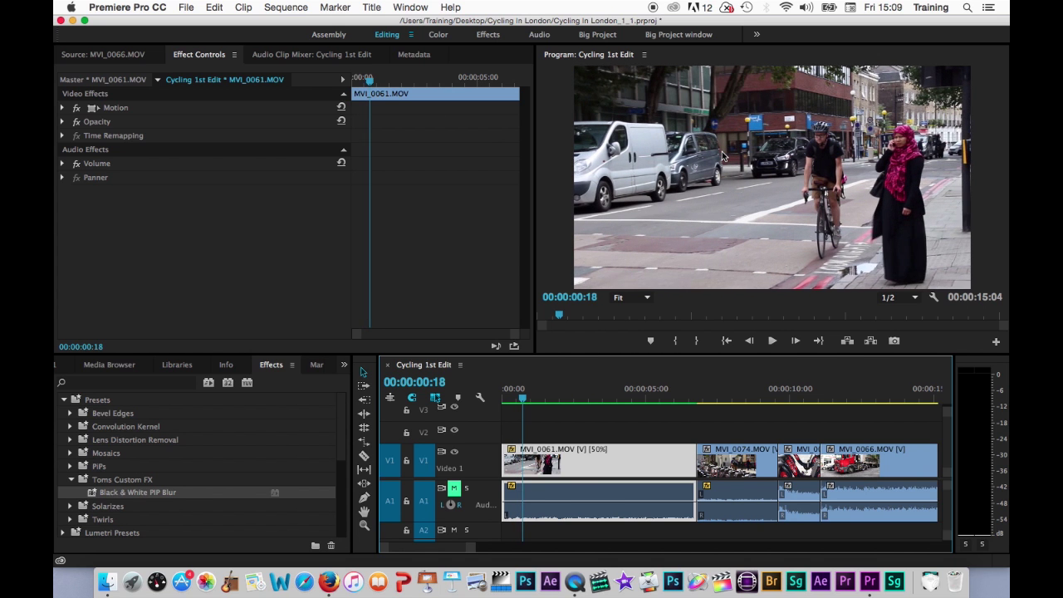
key(Right)
key(Right)
key(Right)
key(Right)
key(Right)
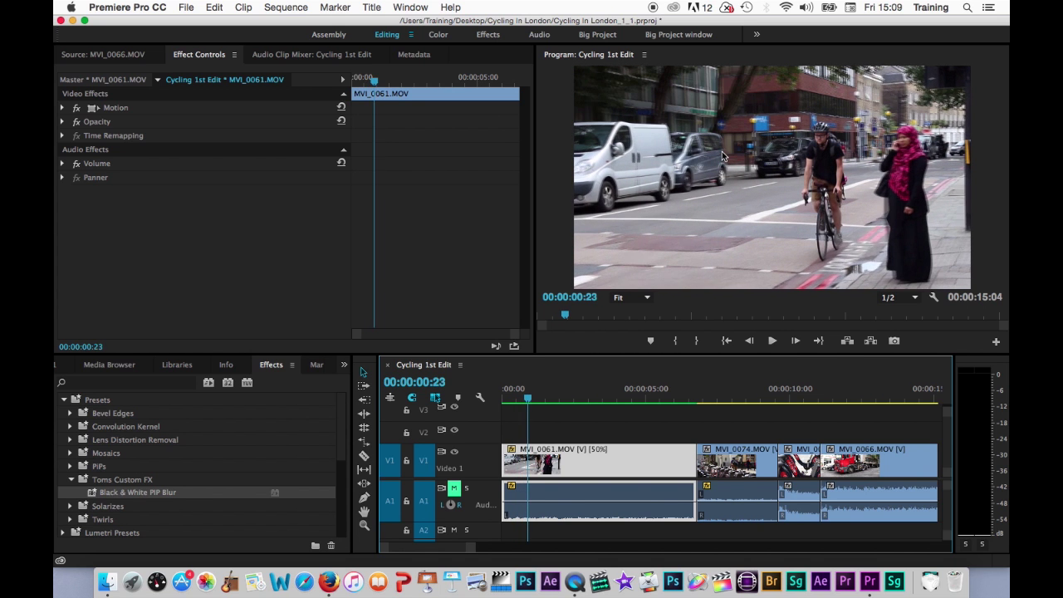
key(Left)
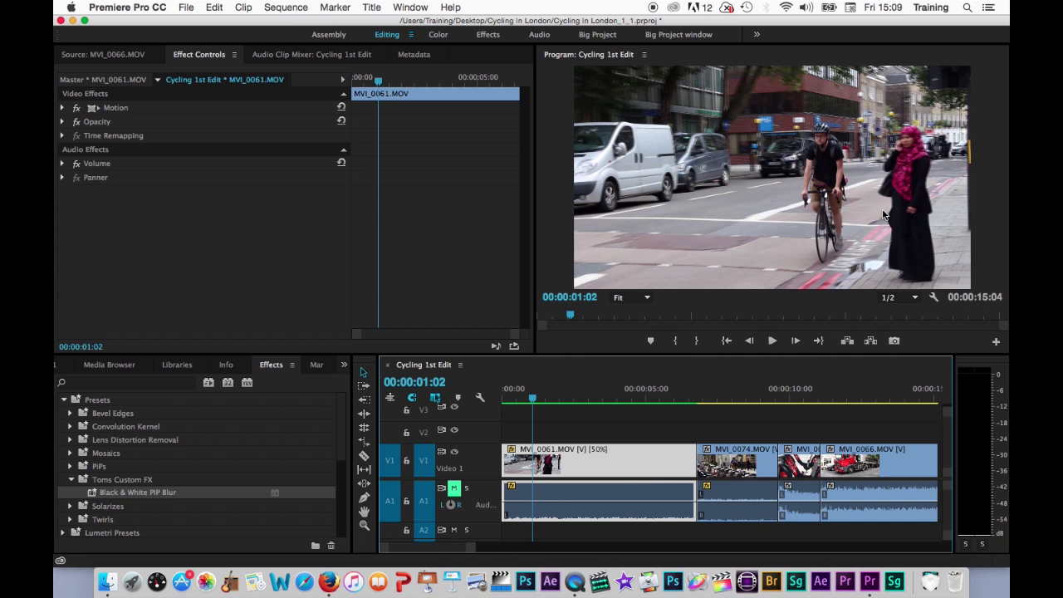
key(space)
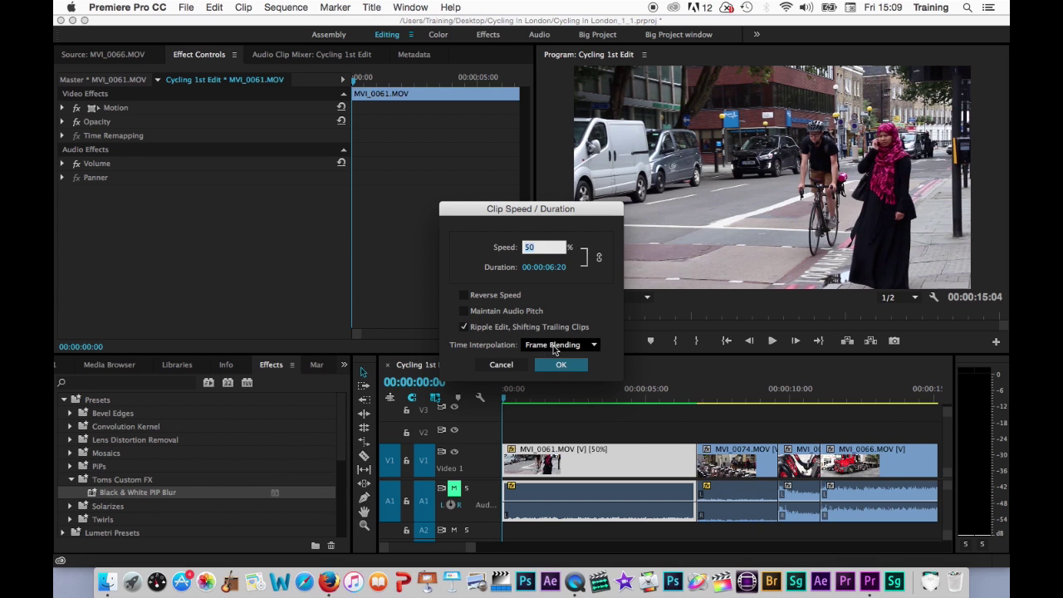
Set the 50% speed MVI_0061.MOV clip's time interpolation to the method listed after Frame Blending, and render the selected clip.
click(555, 347)
click(556, 383)
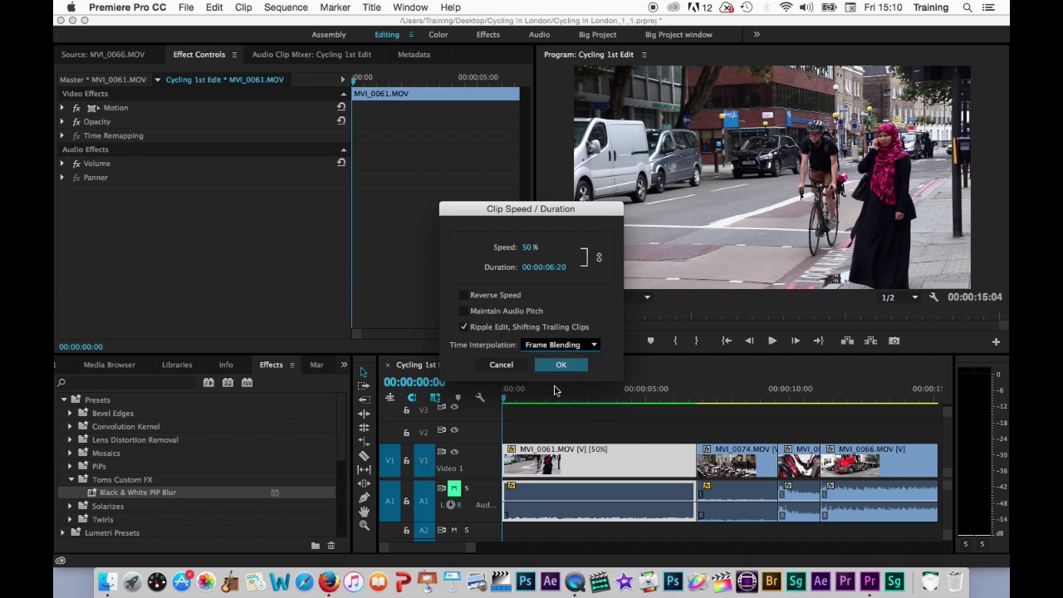
click(548, 365)
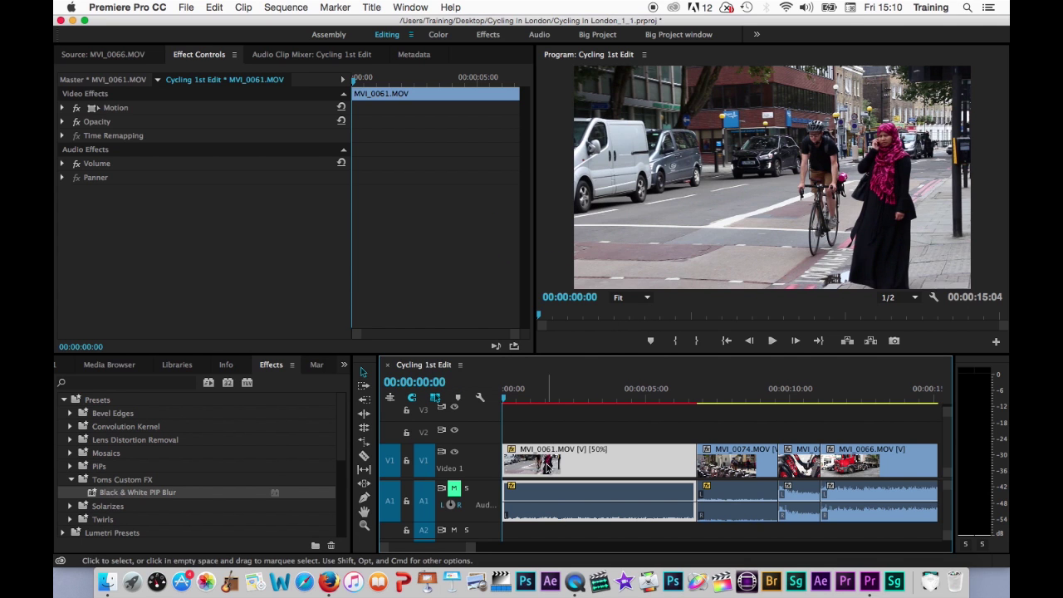
click(285, 8)
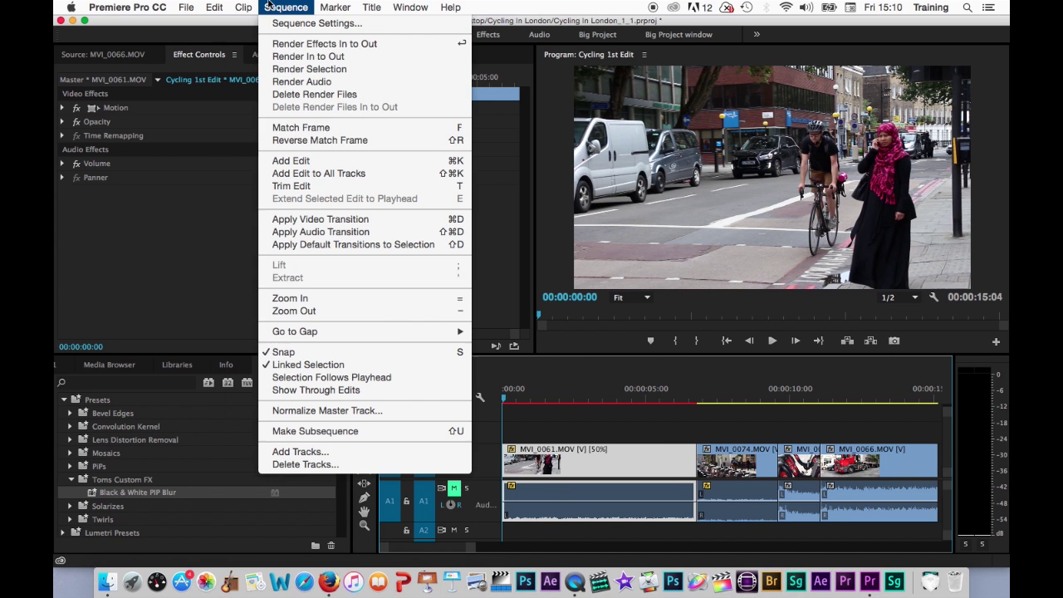
click(287, 69)
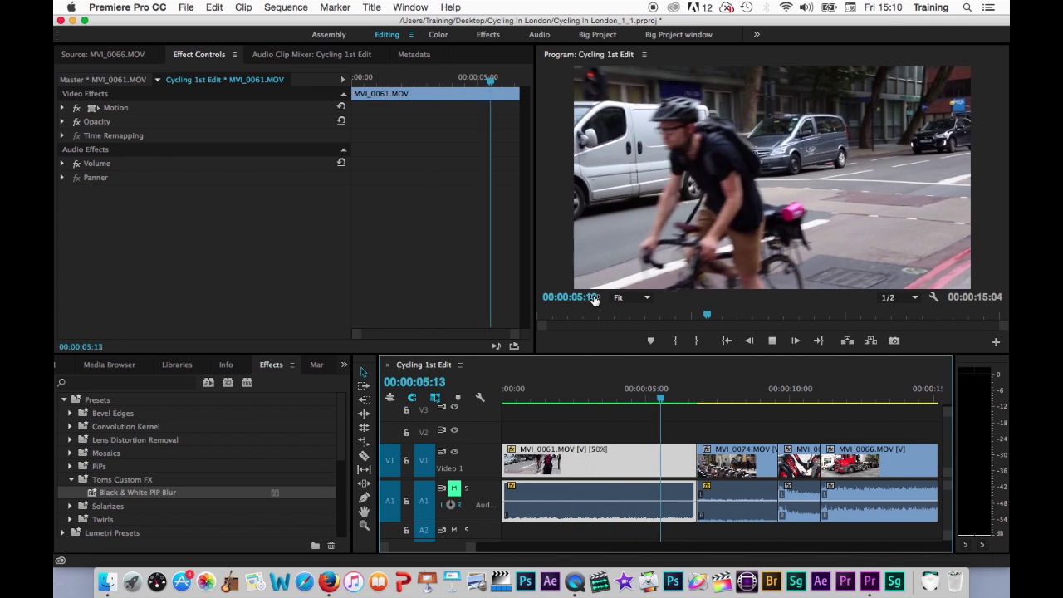
Play the newly rendered MVI_0061.MOV clip, replay it from the sequence start, and pause at about 00:00:02:15.
key(space)
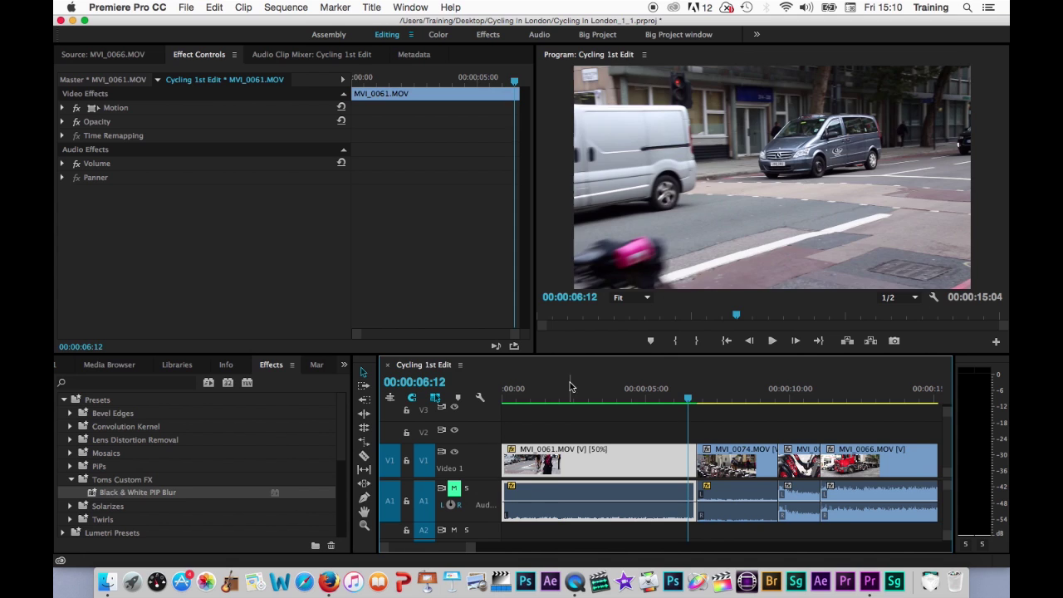
drag(570, 387, 463, 384)
key(space)
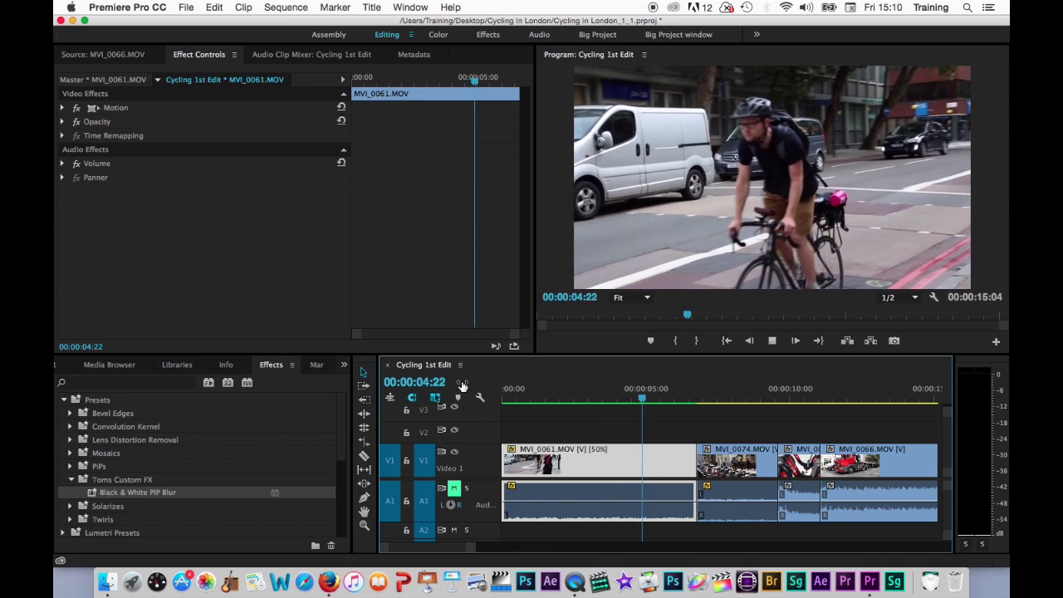
key(Home)
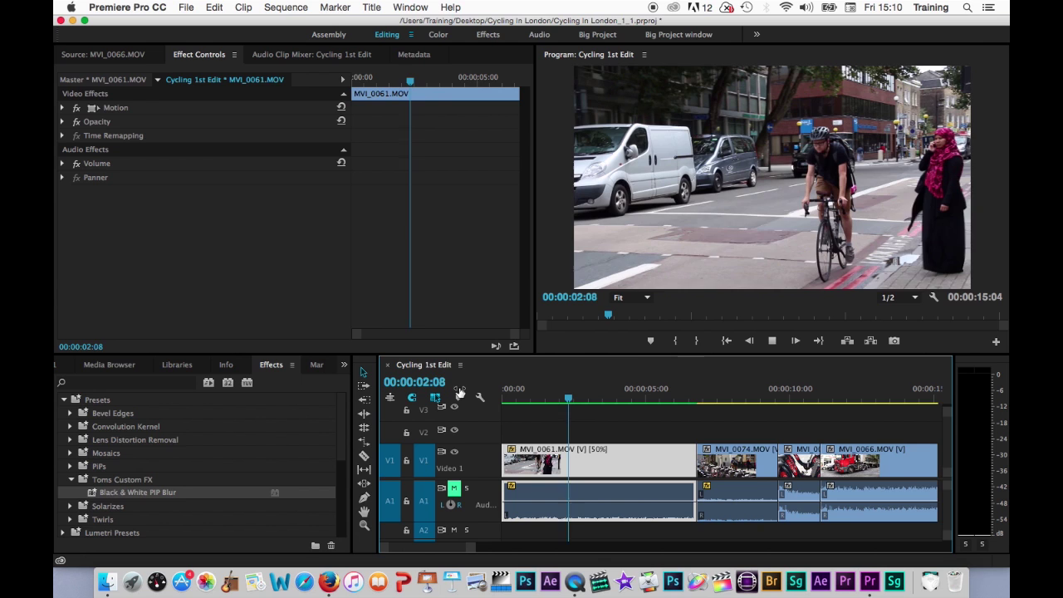
key(space)
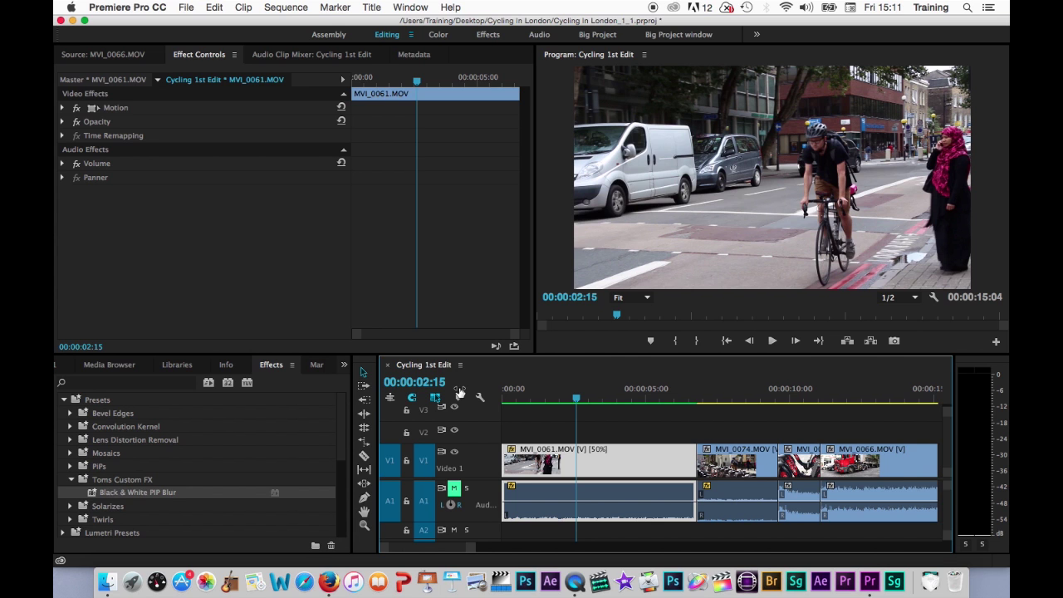
Examine the rendered MVI_0061.MOV clip frame by frame backwards from about 00:00:02:15 to 00:00:01:16 for interpolation quality.
key(Left)
key(Left)
key(Left)
key(Left)
key(Left)
key(Left)
key(Left)
key(Left)
key(Left)
key(Left)
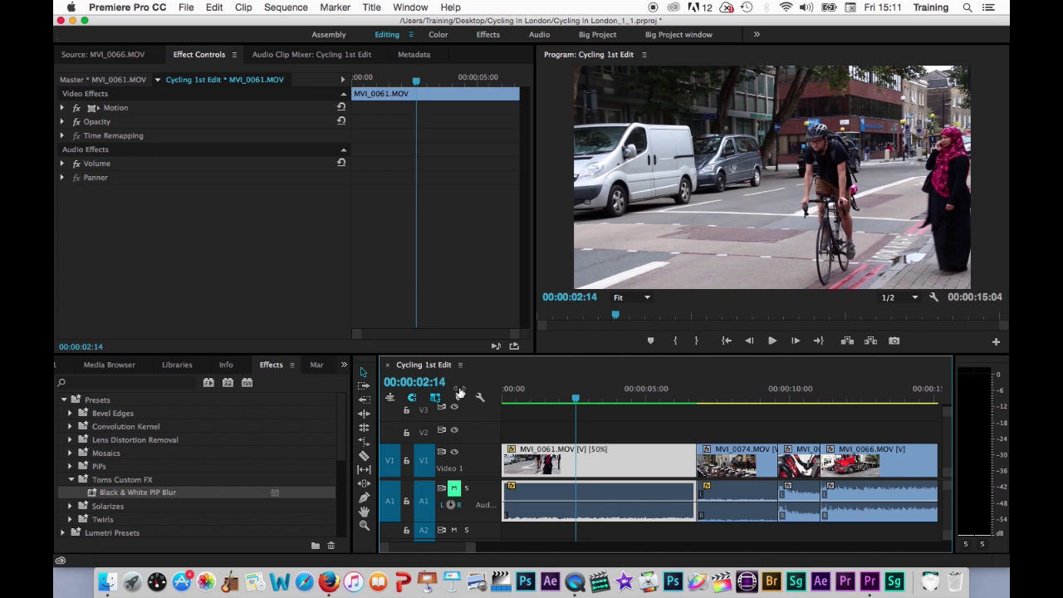
key(Left)
key(Left)
key(Left)
key(Left)
key(Left)
key(Left)
key(Left)
key(Left)
key(Left)
key(Left)
key(Left)
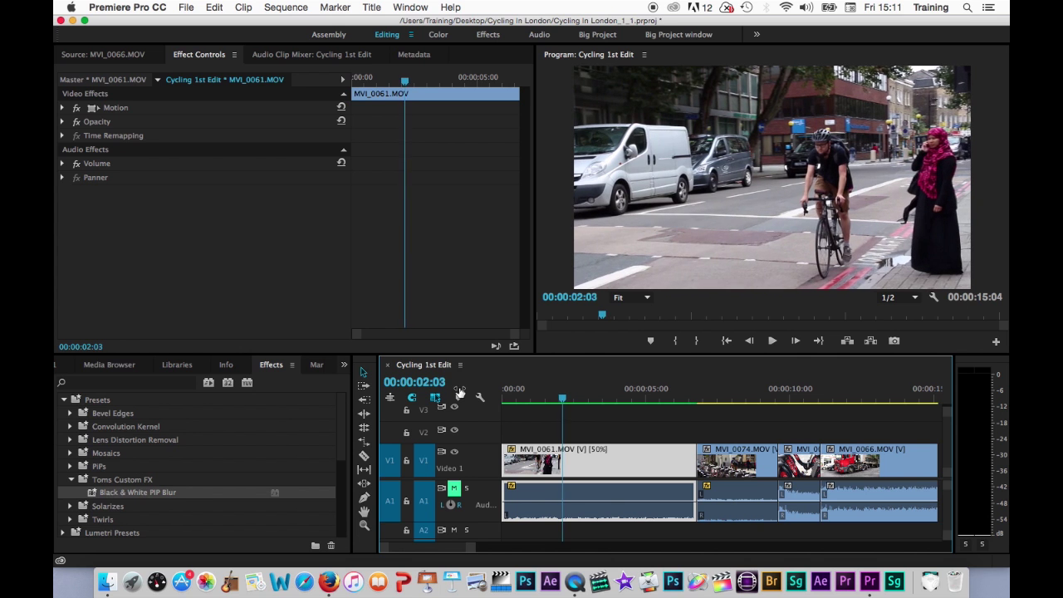
key(Left)
key(Left)
key(Left)
key(Left)
key(Left)
key(Left)
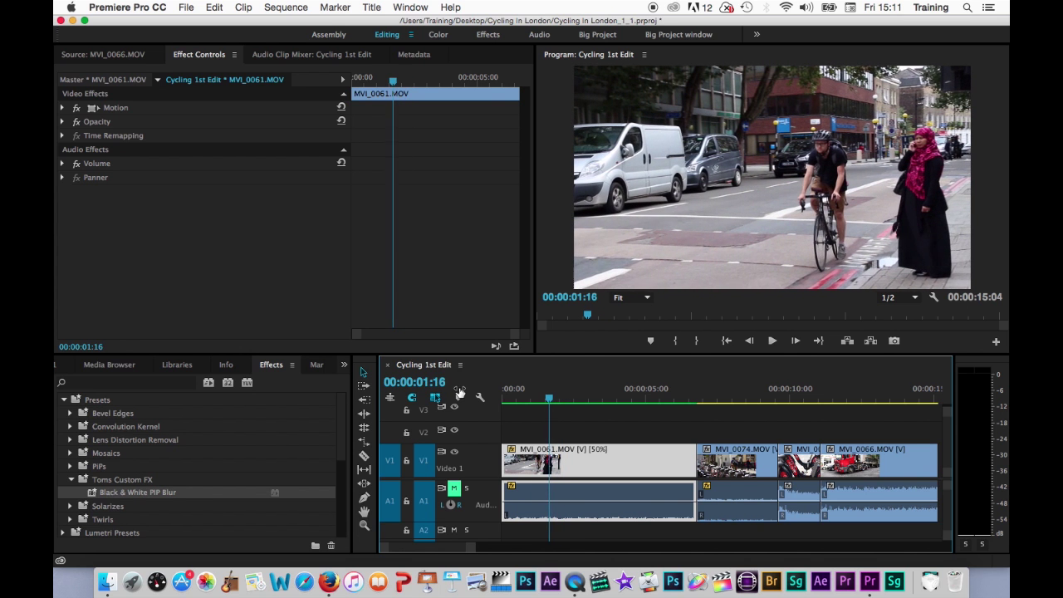
Examine the frames forward from about 00:00:01:16 for interpolation distortion around the pedestrian's black clothing and the road markings.
key(Right)
key(Right)
key(Right)
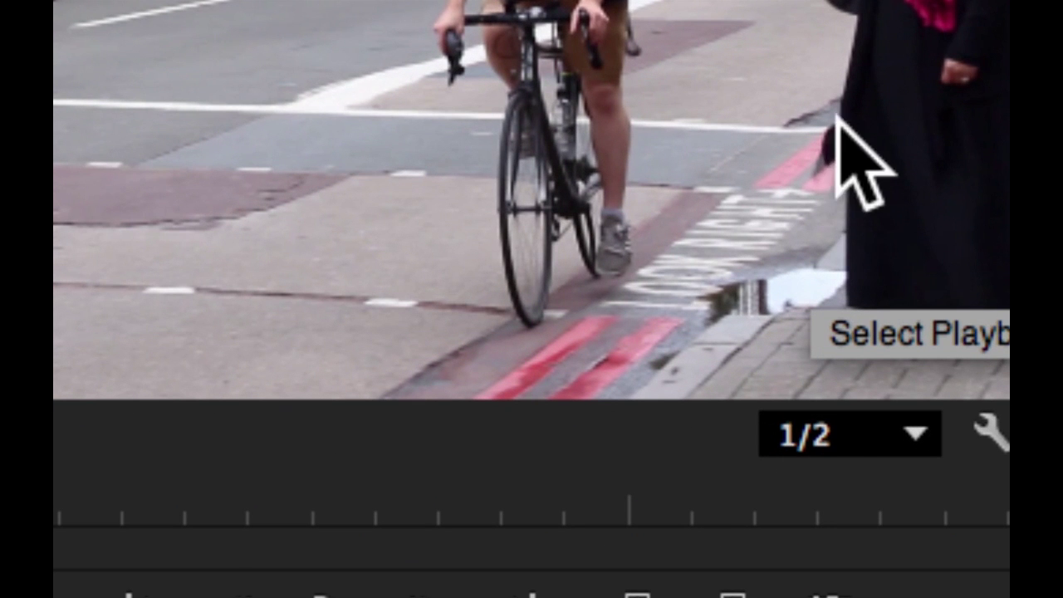
key(Right)
key(Right)
key(Right)
key(Right)
key(Right)
key(Right)
key(Right)
key(Right)
key(Right)
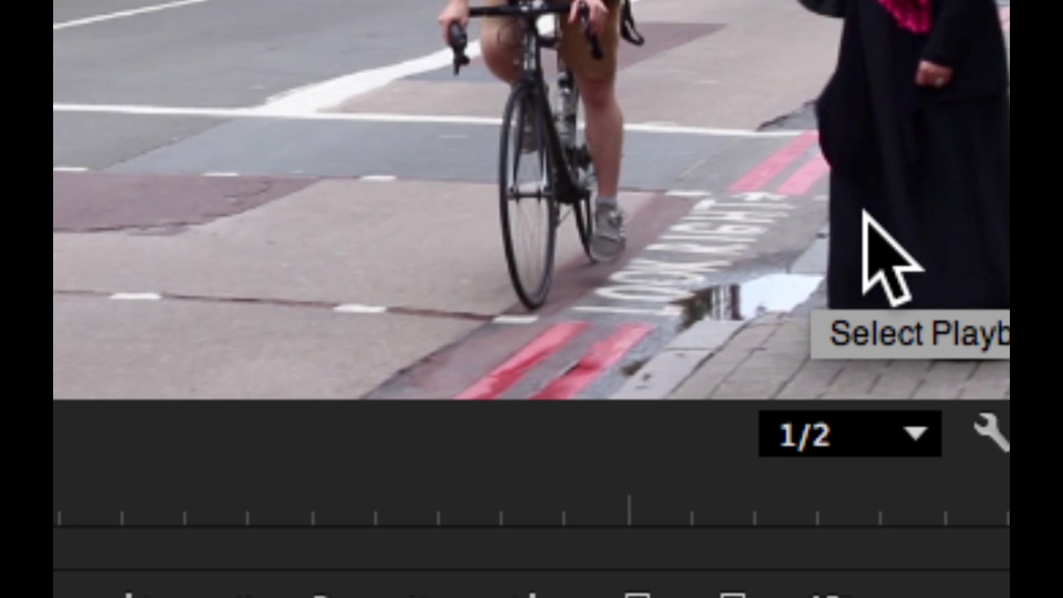
key(Right)
key(Right)
key(Right)
key(Right)
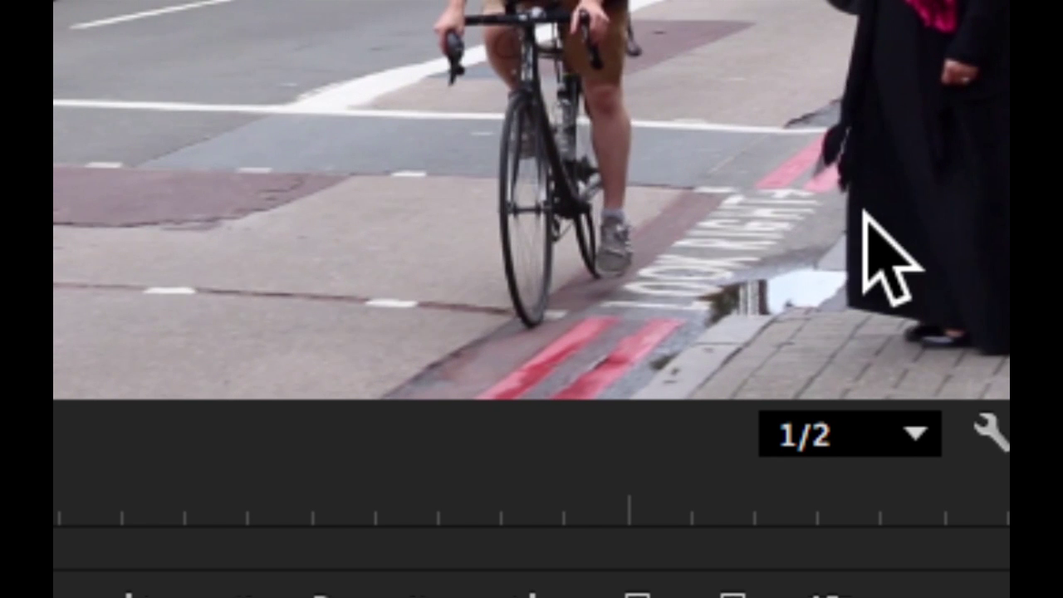
key(Right)
key(Right)
key(Right)
key(Right)
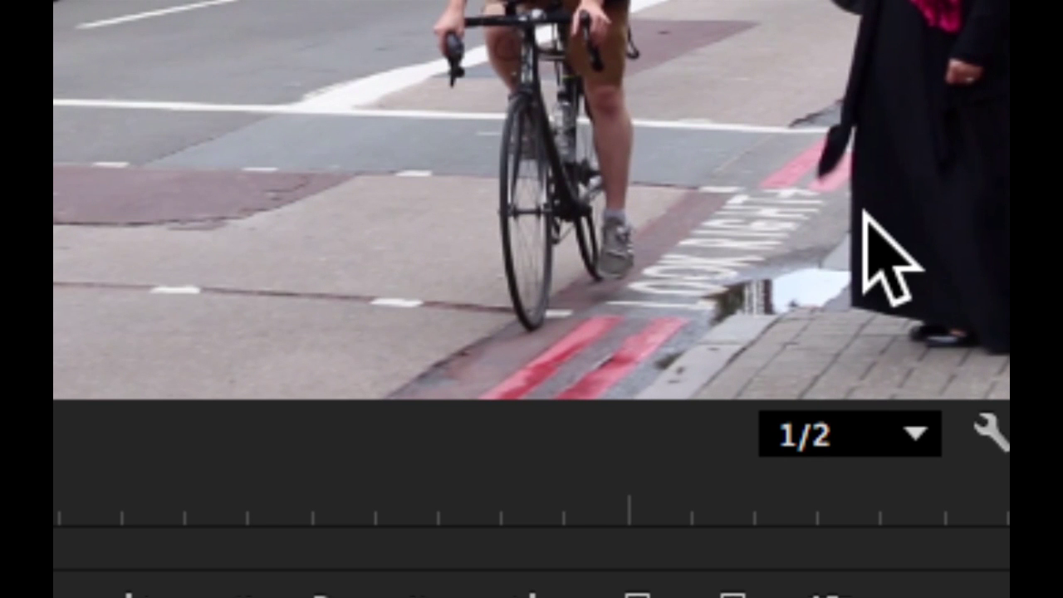
key(Right)
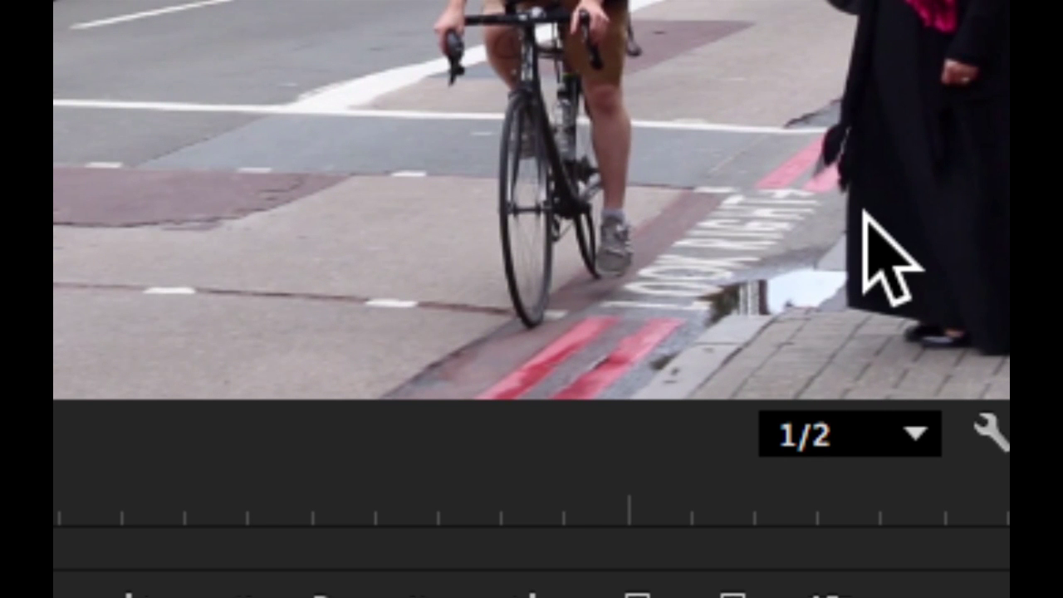
key(Right)
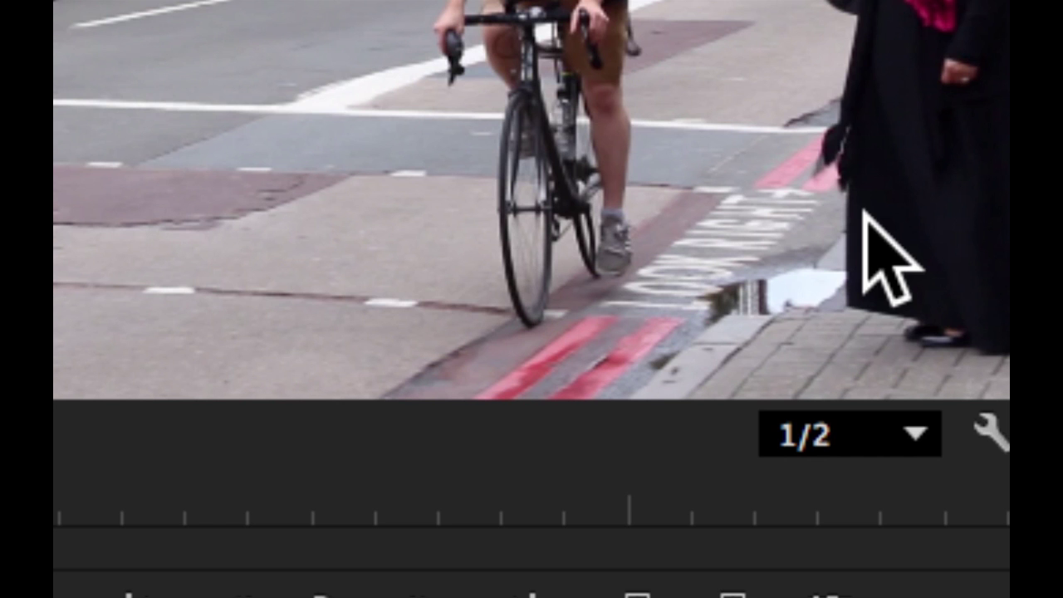